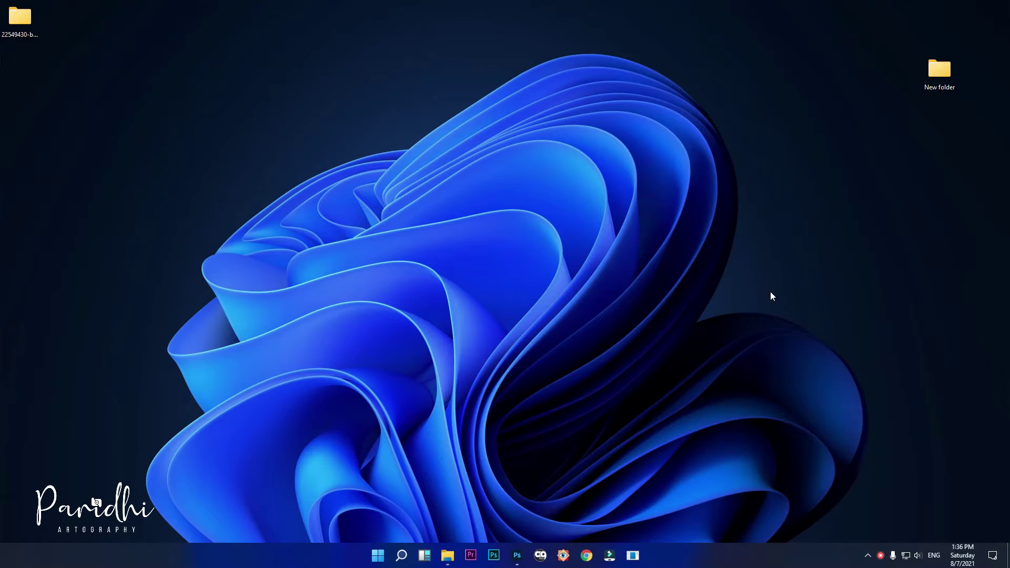
- Create a new 36 × 12 inch document at 300 ppi, RGB, with a white background
{"action": "left_click", "coordinate": [516, 555]}
{"action": "left_click", "coordinate": [23, 6]}
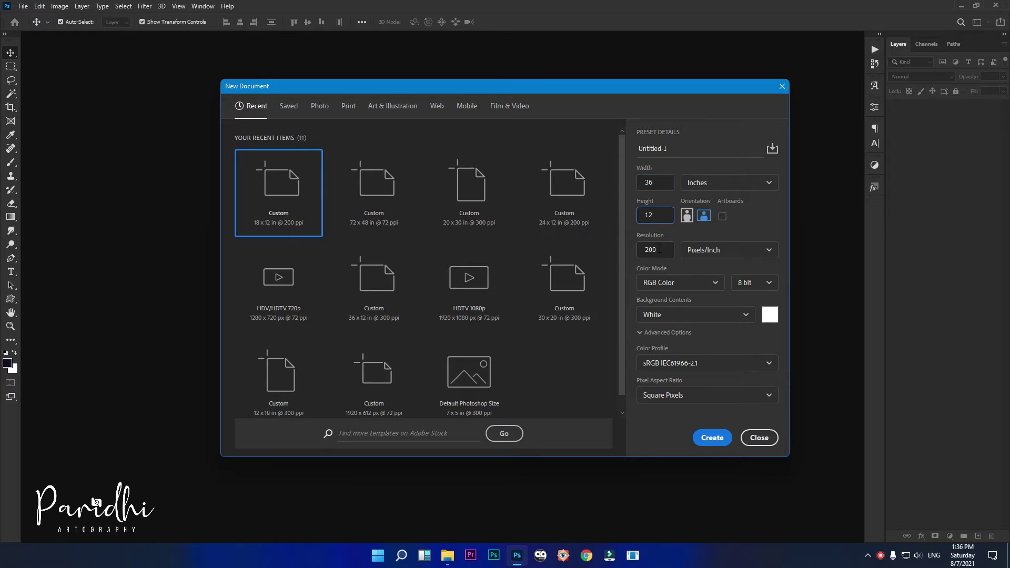
{"action": "left_click", "coordinate": [712, 437]}
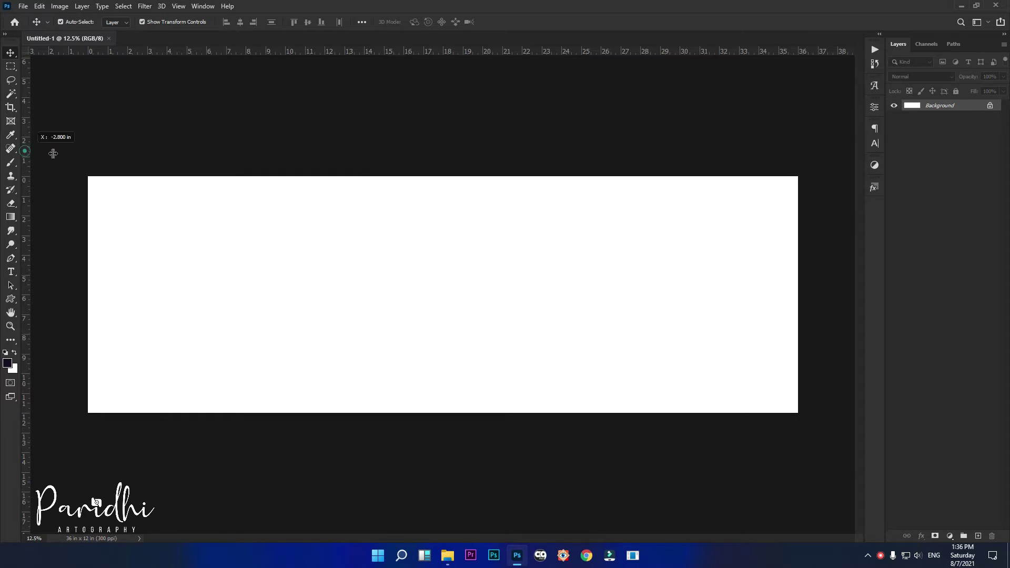
- Add a vertical guide at the spread's centre and draw a dark rectangle near the top-left
{"action": "left_click_drag", "start_coordinate": [53, 153], "coordinate": [442, 217]}
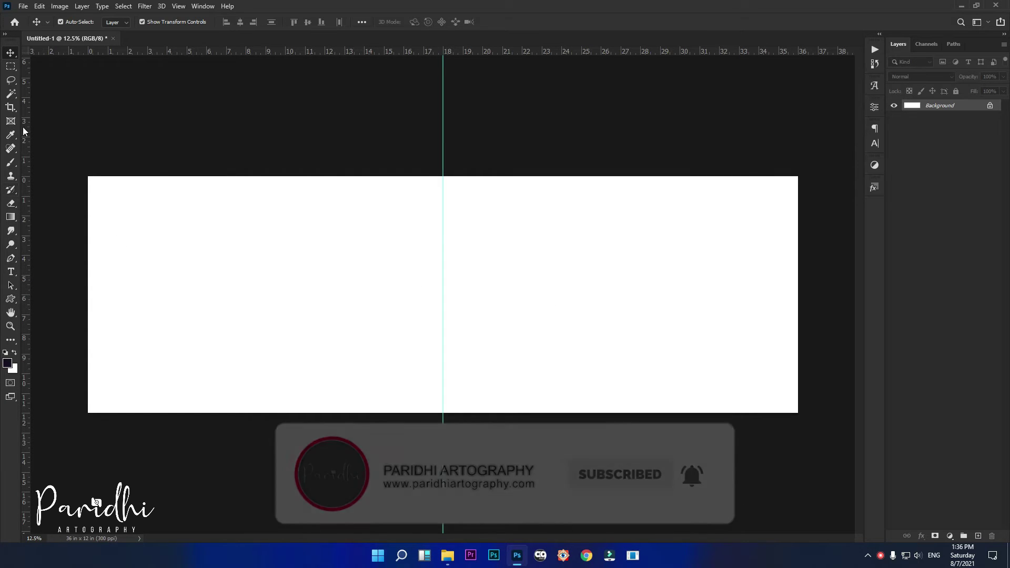
{"action": "right_click", "coordinate": [12, 298]}
{"action": "left_click", "coordinate": [48, 300]}
{"action": "left_click_drag", "start_coordinate": [109, 199], "coordinate": [215, 272]}
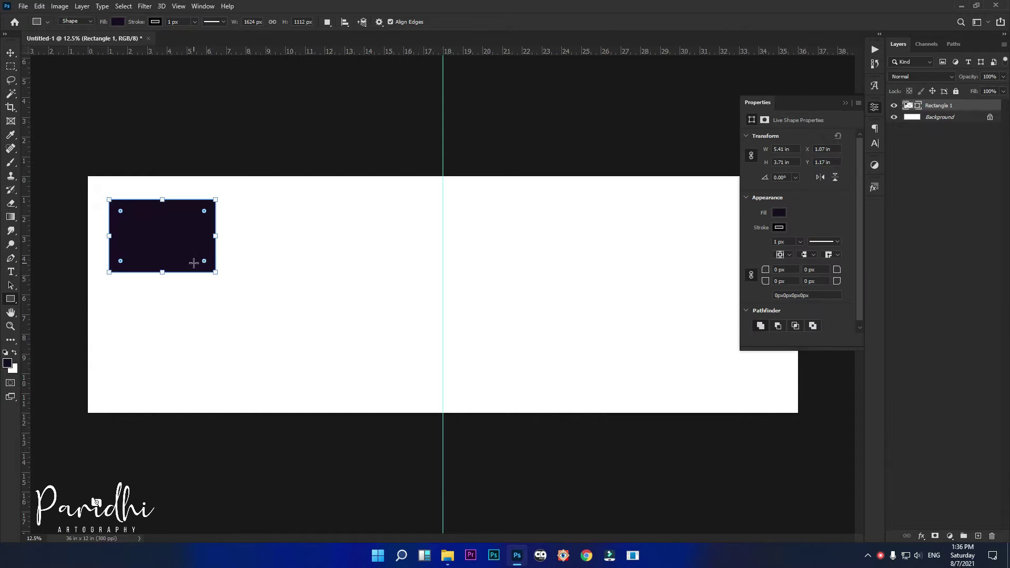
{"action": "left_click", "coordinate": [842, 103]}
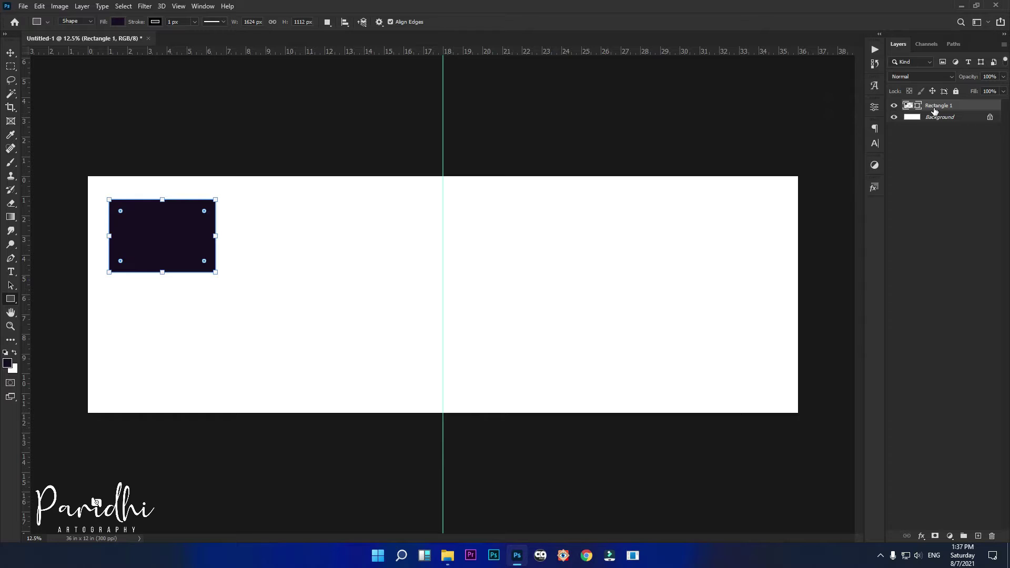
{"action": "scroll", "coordinate": [113, 262], "scroll_direction": "up", "scroll_amount": 1}
- Duplicate the box directly below, then enlarge both and move them lower on the left page
{"action": "left_click", "coordinate": [10, 53]}
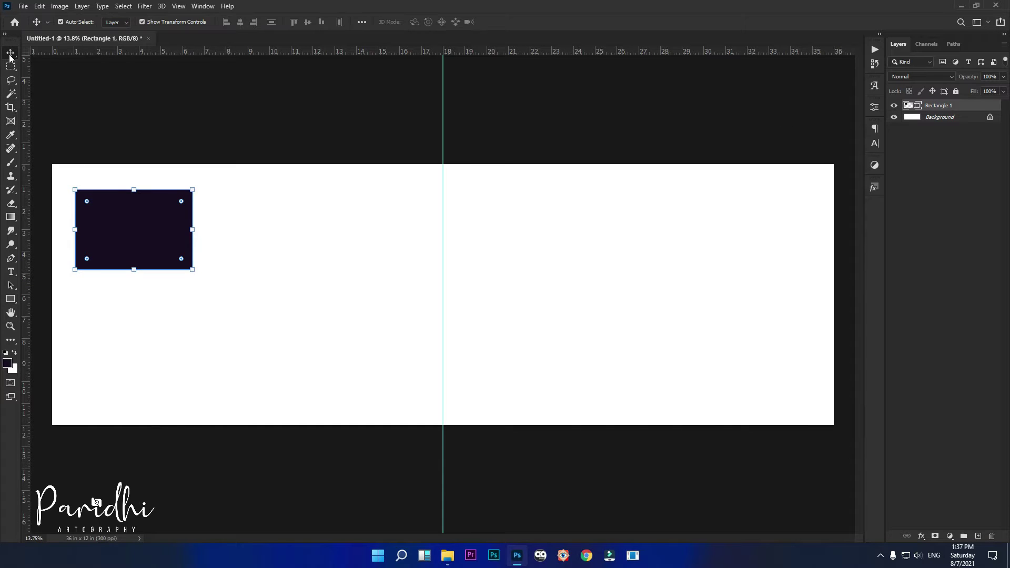
{"action": "left_click_drag", "start_coordinate": [112, 230], "coordinate": [112, 314], "text": "alt"}
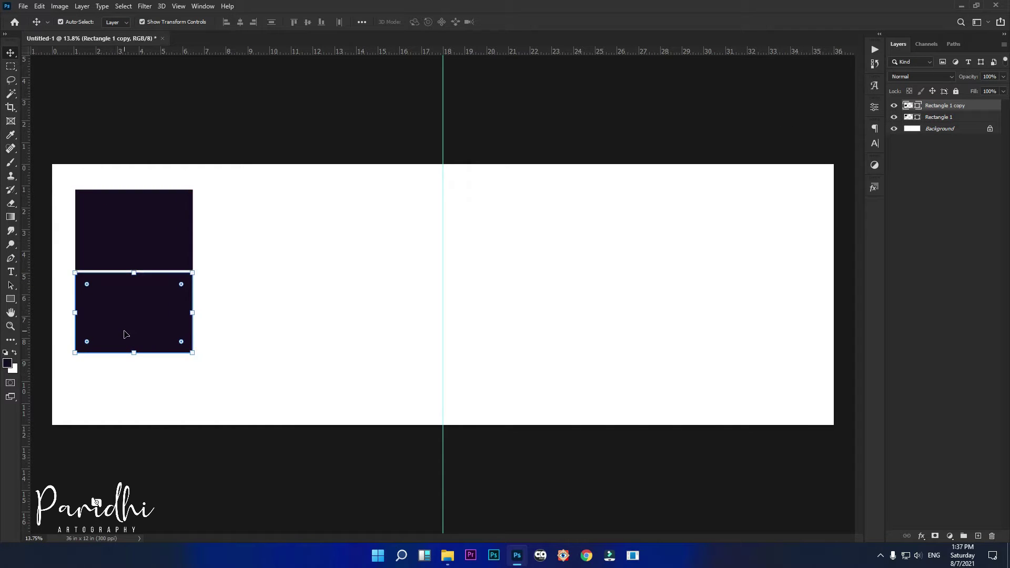
{"action": "left_click", "coordinate": [127, 227], "text": "shift"}
{"action": "left_click_drag", "start_coordinate": [192, 352], "coordinate": [215, 384]}
{"action": "left_click_drag", "start_coordinate": [160, 339], "coordinate": [160, 346]}
{"action": "key", "text": "Return"}
{"action": "left_click", "coordinate": [299, 329]}
- Drag a copy of the lower box to the centre of the spread
{"action": "key", "text": "ctrl+minus"}
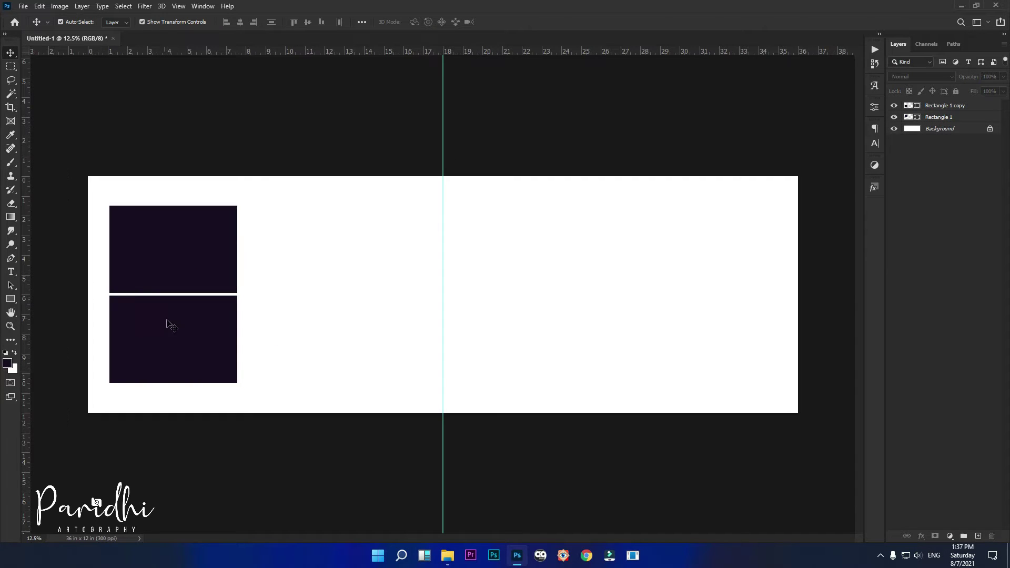
{"action": "left_click", "coordinate": [172, 330]}
{"action": "left_click_drag", "start_coordinate": [175, 333], "coordinate": [442, 258]}
{"action": "key", "text": "ctrl+t"}
- Reshape the centre copy into a tall panel on the right page, tilted about 11° clockwise
{"action": "left_click_drag", "start_coordinate": [374, 292], "coordinate": [331, 290]}
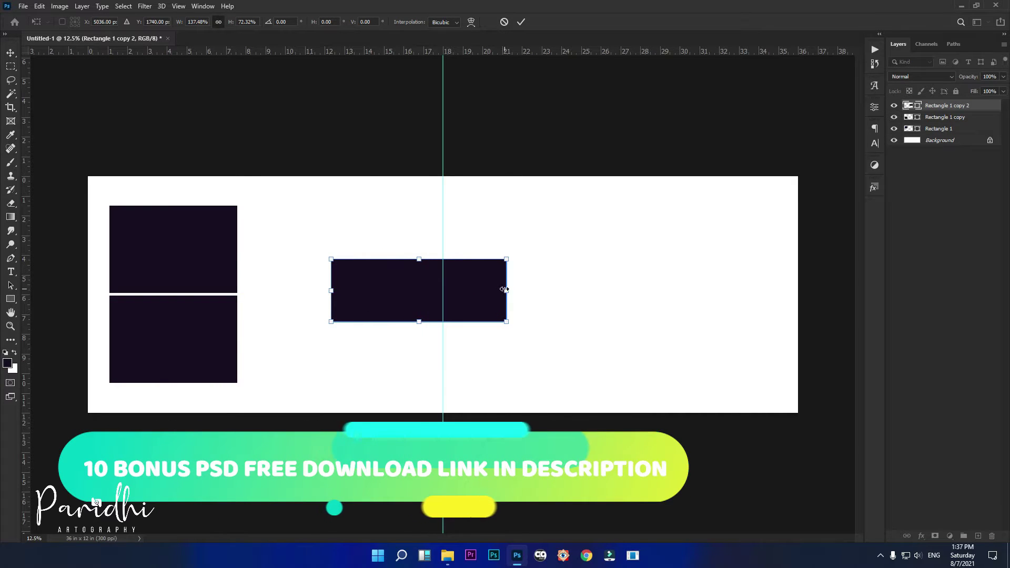
{"action": "left_click_drag", "start_coordinate": [506, 290], "coordinate": [557, 290]}
{"action": "left_click_drag", "start_coordinate": [481, 259], "coordinate": [481, 183]}
{"action": "left_click_drag", "start_coordinate": [420, 253], "coordinate": [528, 252]}
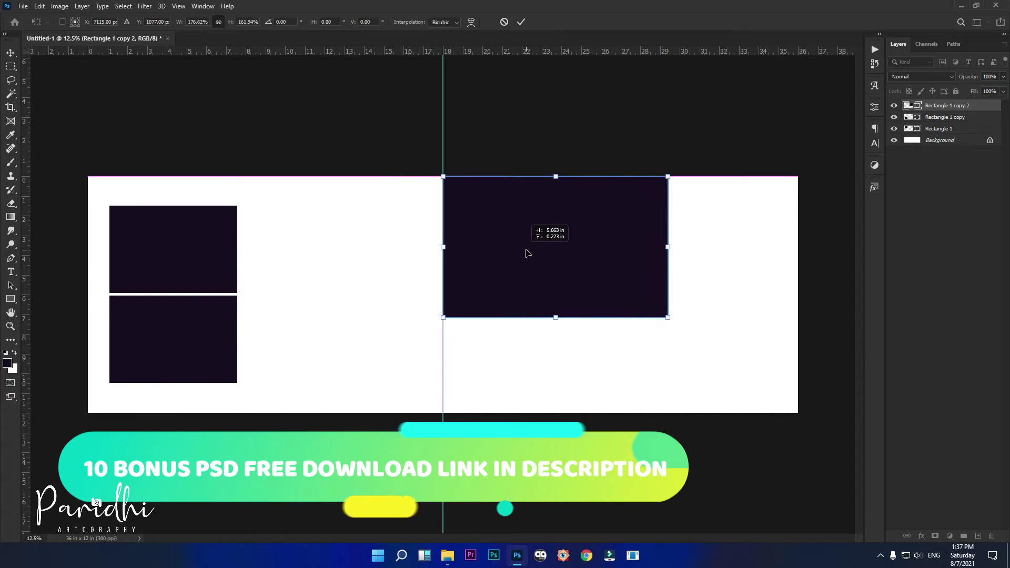
{"action": "left_click_drag", "start_coordinate": [445, 252], "coordinate": [496, 252]}
{"action": "left_click_drag", "start_coordinate": [560, 317], "coordinate": [559, 436]}
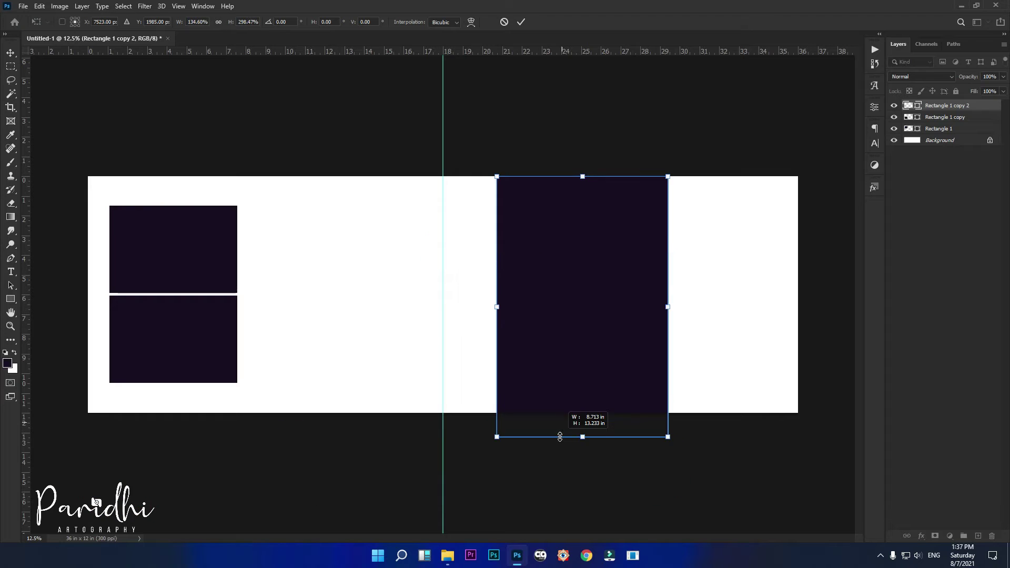
{"action": "left_click_drag", "start_coordinate": [700, 219], "coordinate": [712, 244]}
{"action": "mouse_move", "coordinate": [637, 300]}
{"action": "left_mouse_down"}
{"action": "mouse_move", "coordinate": [573, 315]}
{"action": "mouse_move", "coordinate": [587, 303]}
{"action": "left_mouse_up"}
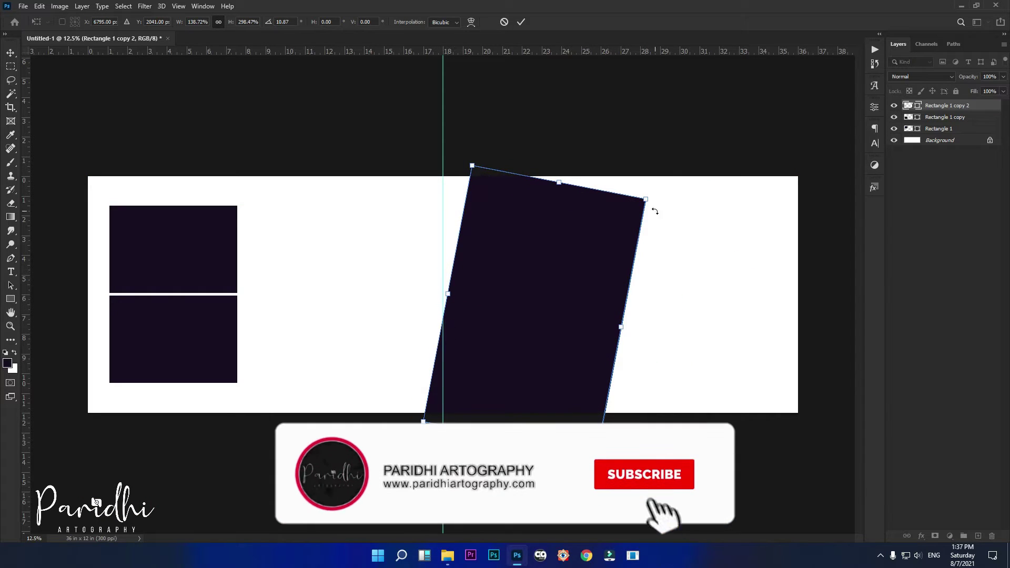
{"action": "left_click_drag", "start_coordinate": [645, 199], "coordinate": [633, 189]}
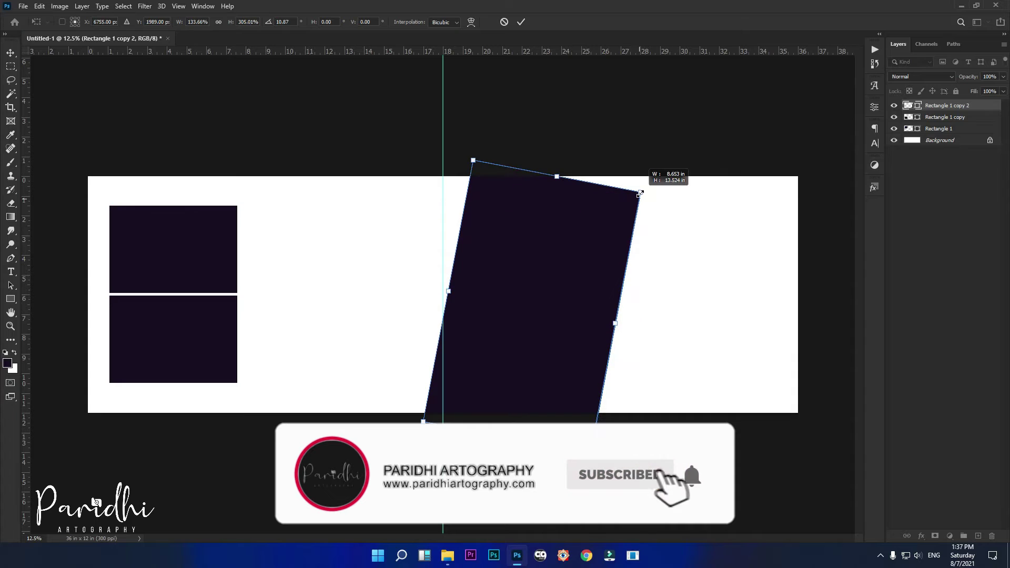
{"action": "mouse_move", "coordinate": [544, 366]}
{"action": "left_mouse_down"}
{"action": "mouse_move", "coordinate": [542, 358]}
{"action": "mouse_move", "coordinate": [572, 350]}
{"action": "left_mouse_up"}
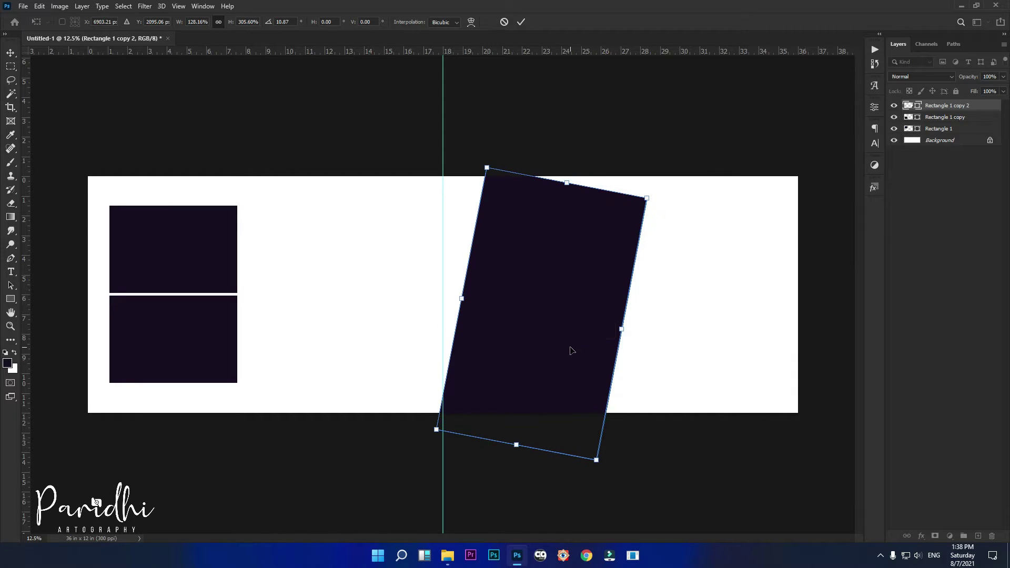
{"action": "key", "text": "Return"}
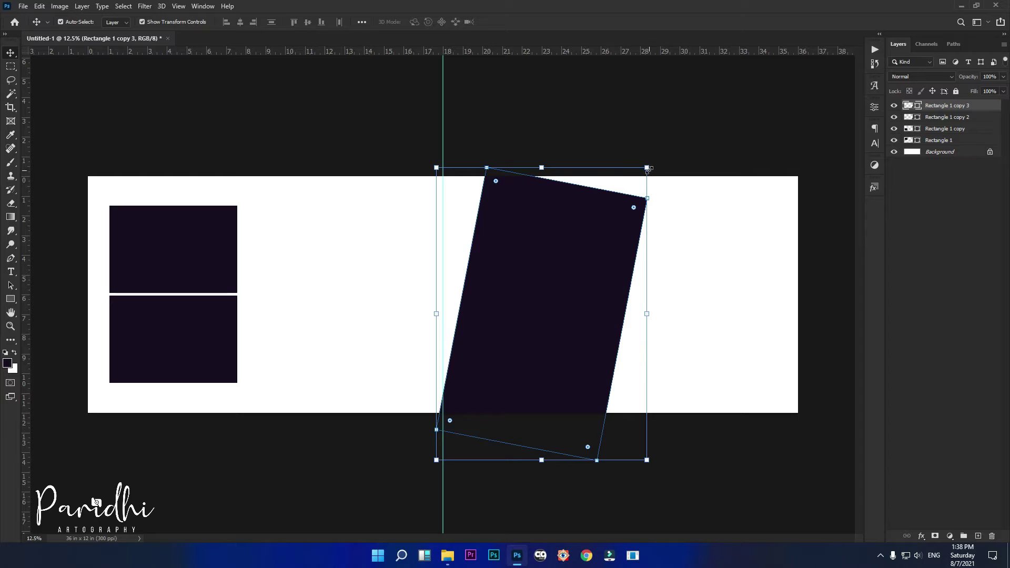
- Duplicate the panel behind itself at 30% opacity, slightly larger, as a faint frame
{"action": "left_click_drag", "start_coordinate": [647, 168], "coordinate": [651, 163]}
{"action": "key", "text": "Return"}
{"action": "key", "text": "ctrl+bracketleft"}
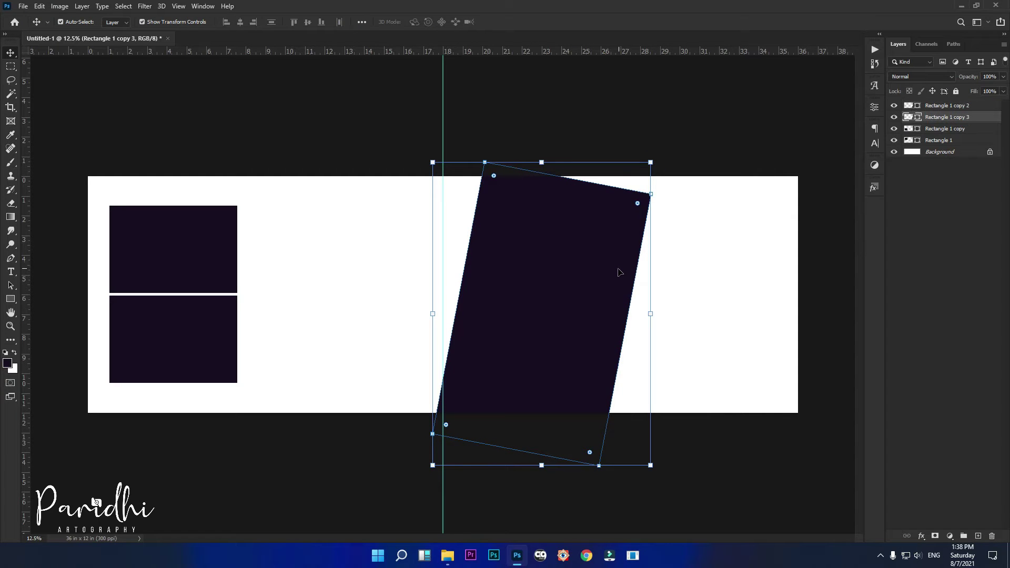
{"action": "key", "text": "3"}
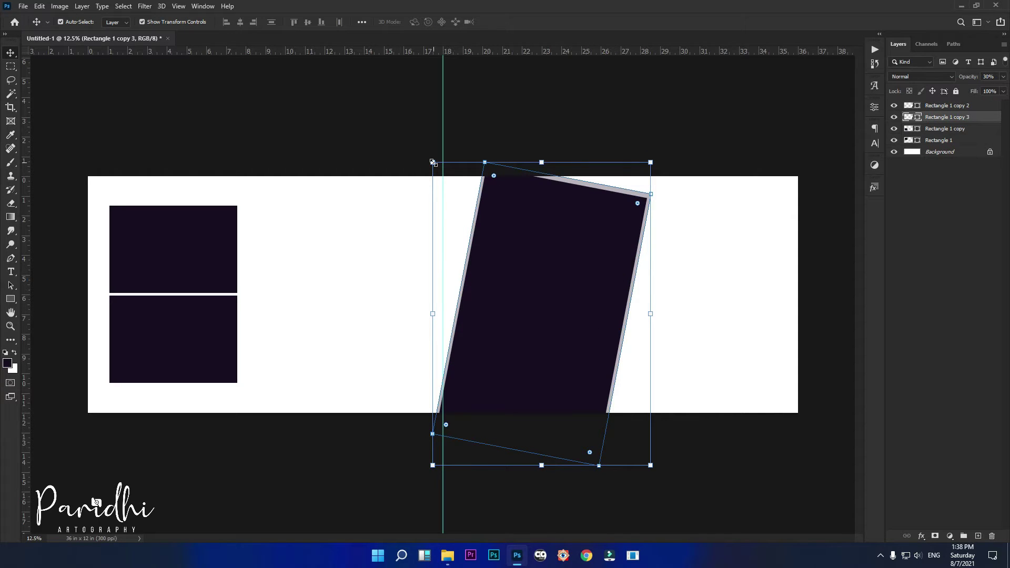
{"action": "left_click_drag", "start_coordinate": [432, 162], "coordinate": [429, 155]}
{"action": "left_click_drag", "start_coordinate": [651, 465], "coordinate": [652, 473]}
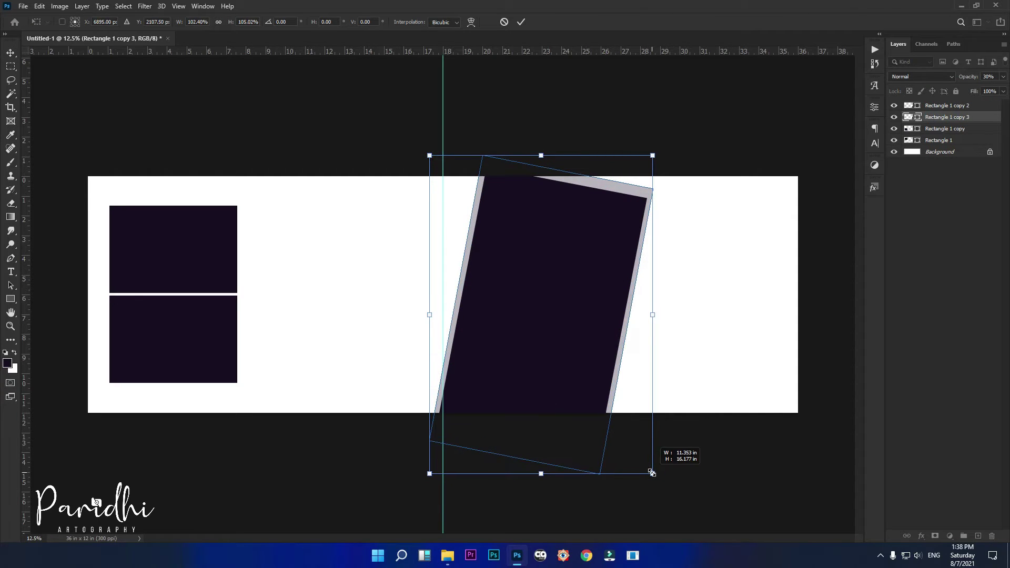
{"action": "key", "text": "Down"}
{"action": "key", "text": "Down"}
{"action": "key", "text": "Down"}
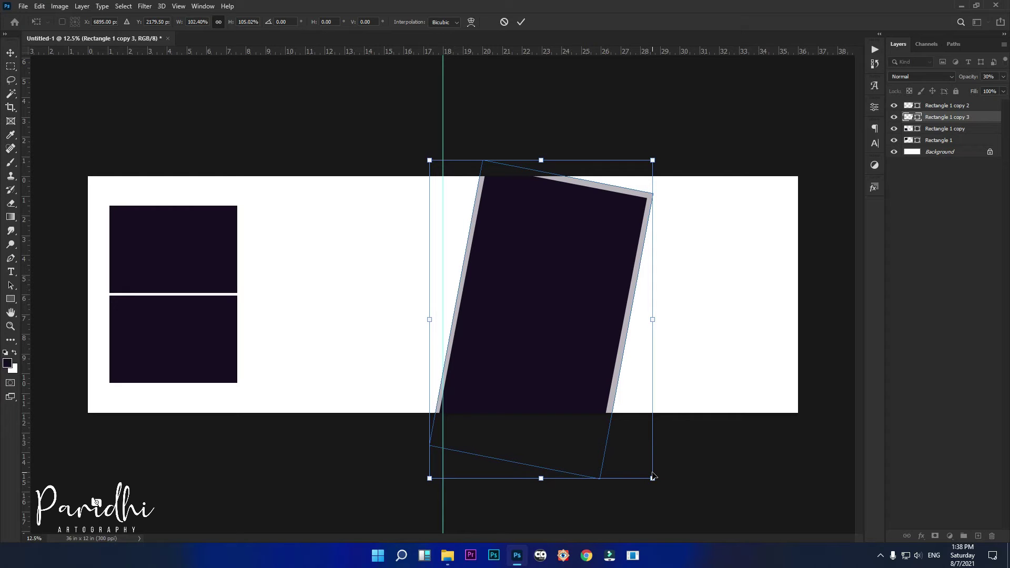
{"action": "key", "text": "Return"}
{"action": "key", "text": "Left"}
{"action": "key", "text": "Left"}
- Duplicate the top-left box and resize the copy to cover both stacked boxes
{"action": "left_click", "coordinate": [697, 509]}
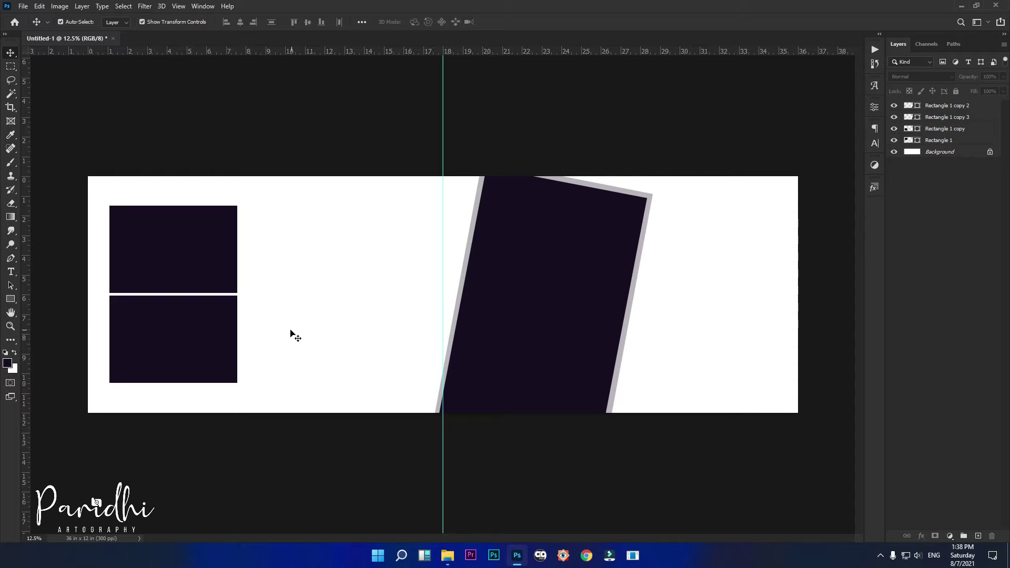
{"action": "left_click", "coordinate": [203, 242]}
{"action": "left_click_drag", "start_coordinate": [163, 240], "coordinate": [183, 231]}
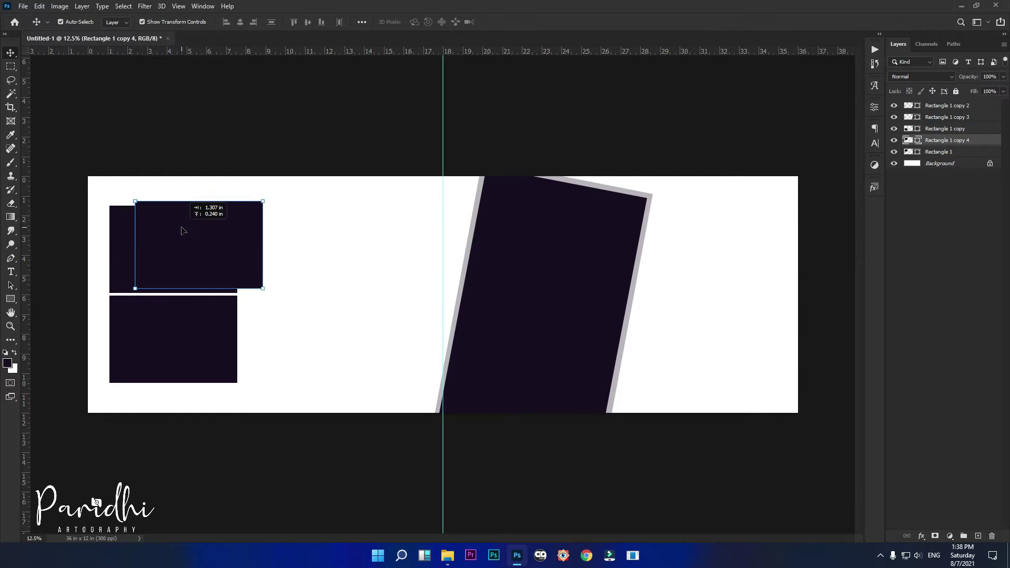
{"action": "left_click_drag", "start_coordinate": [260, 287], "coordinate": [279, 300]}
{"action": "left_click_drag", "start_coordinate": [200, 239], "coordinate": [184, 244]}
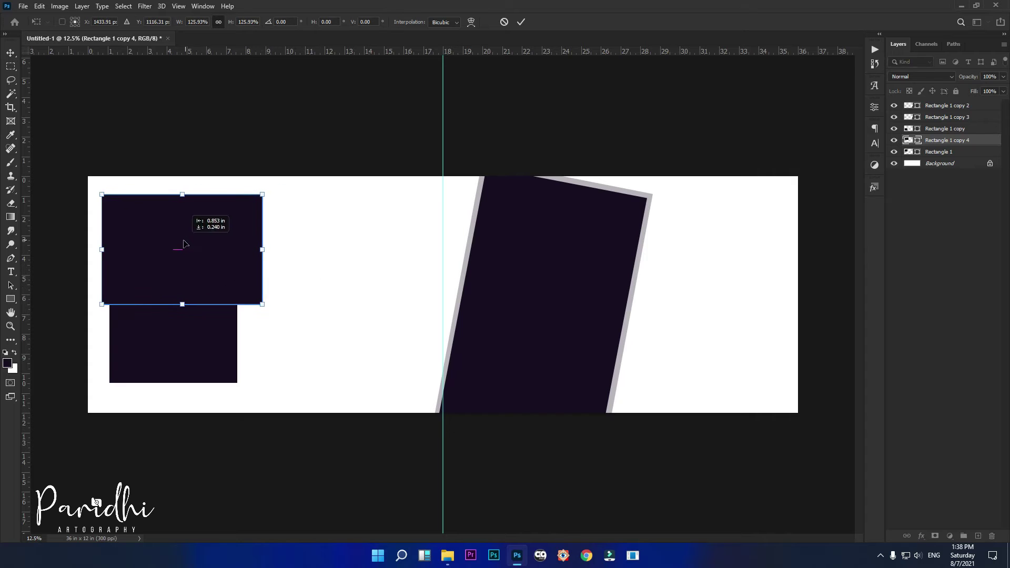
{"action": "left_click_drag", "start_coordinate": [263, 249], "coordinate": [246, 251]}
{"action": "left_click_drag", "start_coordinate": [173, 304], "coordinate": [173, 390]}
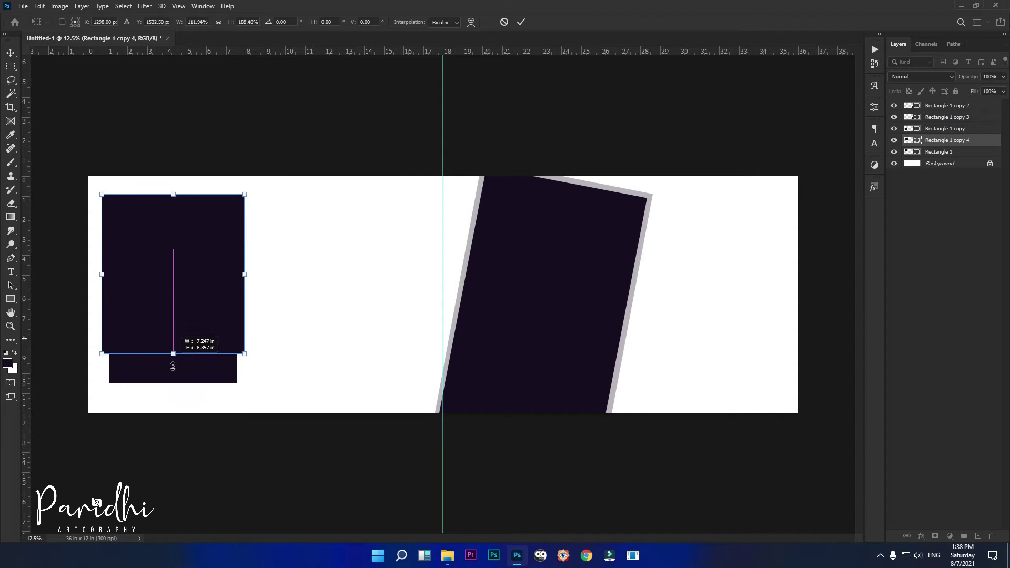
{"action": "key", "text": "Return"}
- Send the copy behind the boxes at 20% opacity and trim its top edge
{"action": "key", "text": "ctrl+bracketleft"}
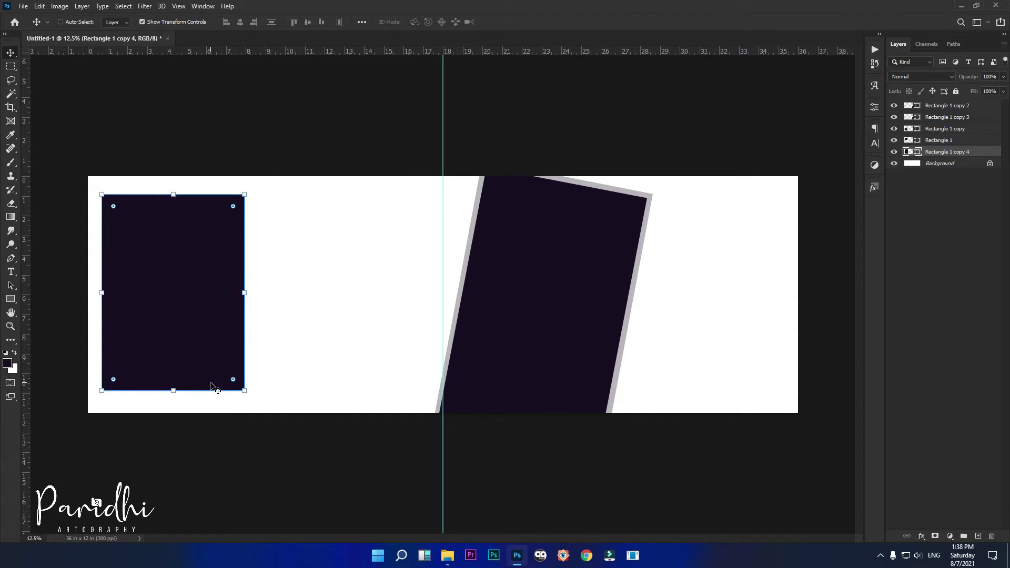
{"action": "key", "text": "2"}
{"action": "left_click_drag", "start_coordinate": [173, 193], "coordinate": [174, 197]}
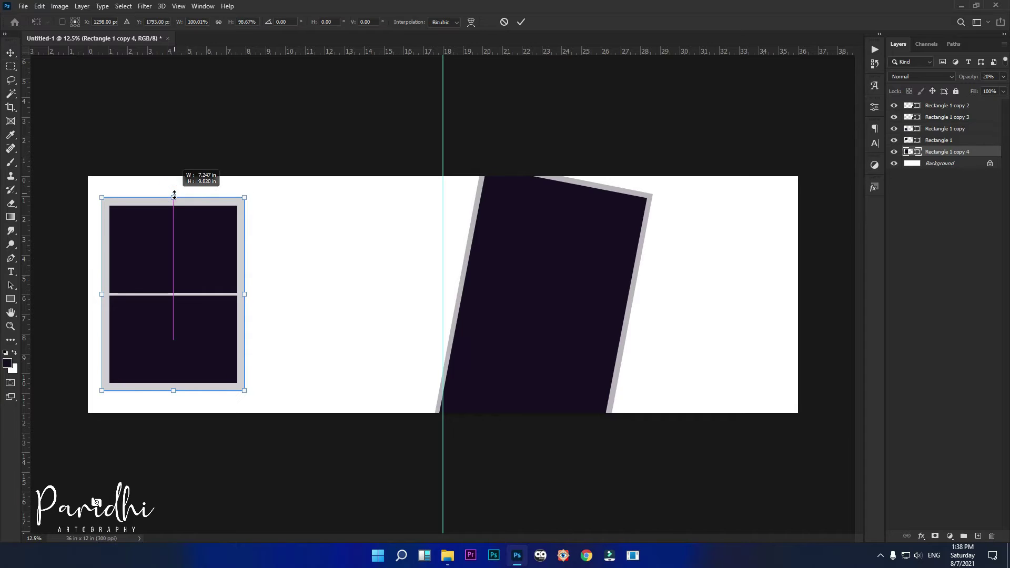
{"action": "key", "text": "Return"}
{"action": "left_click", "coordinate": [221, 442]}
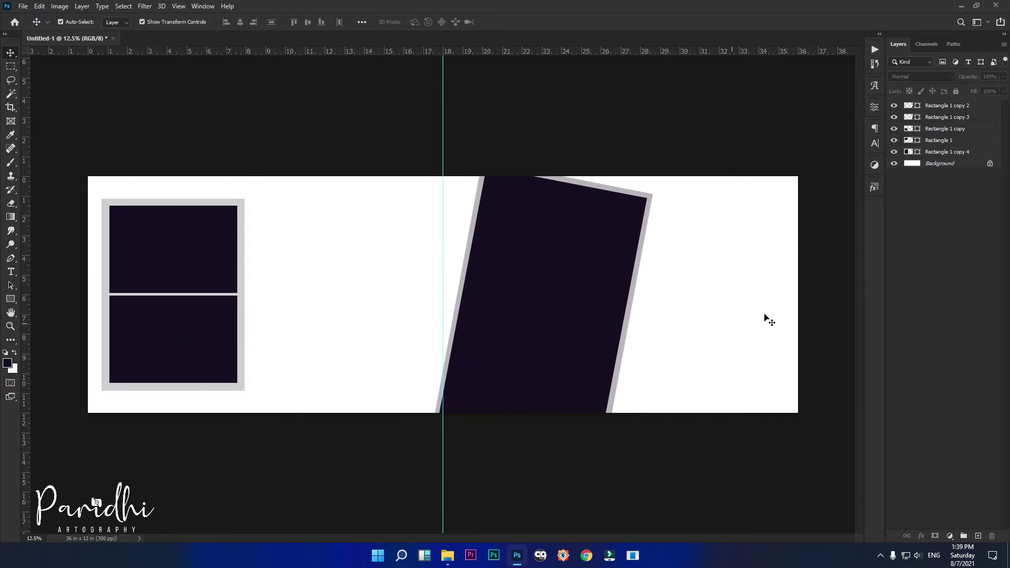
{"action": "left_click", "coordinate": [928, 164]}
- Fill the Background with a Purples preset gradient running from pink upper-left to lavender lower-right
{"action": "left_click", "coordinate": [11, 217]}
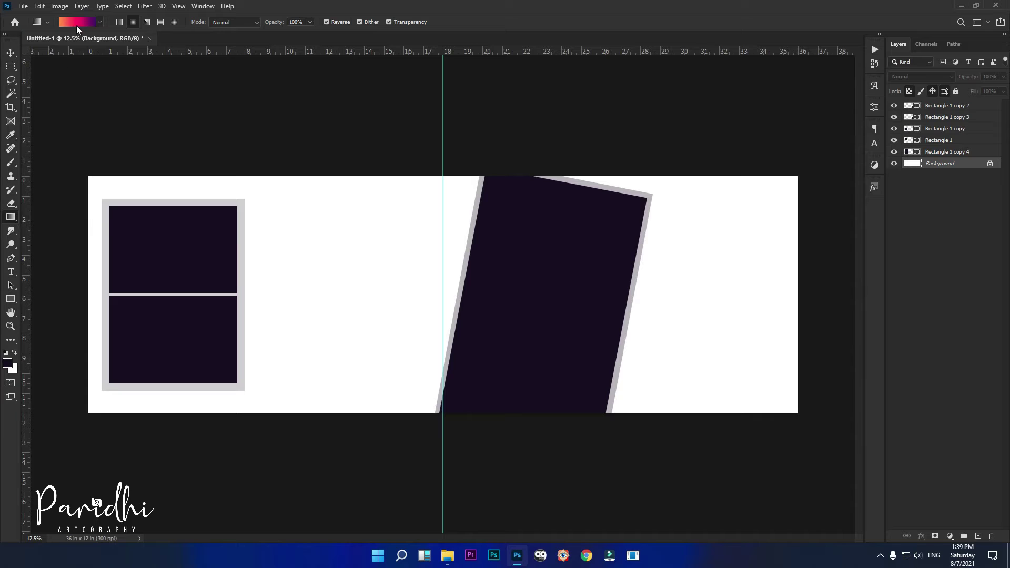
{"action": "left_click", "coordinate": [100, 25]}
{"action": "left_click", "coordinate": [23, 64]}
{"action": "scroll", "coordinate": [34, 79], "scroll_direction": "down", "scroll_amount": 2}
{"action": "scroll", "coordinate": [37, 89], "scroll_direction": "down", "scroll_amount": 1}
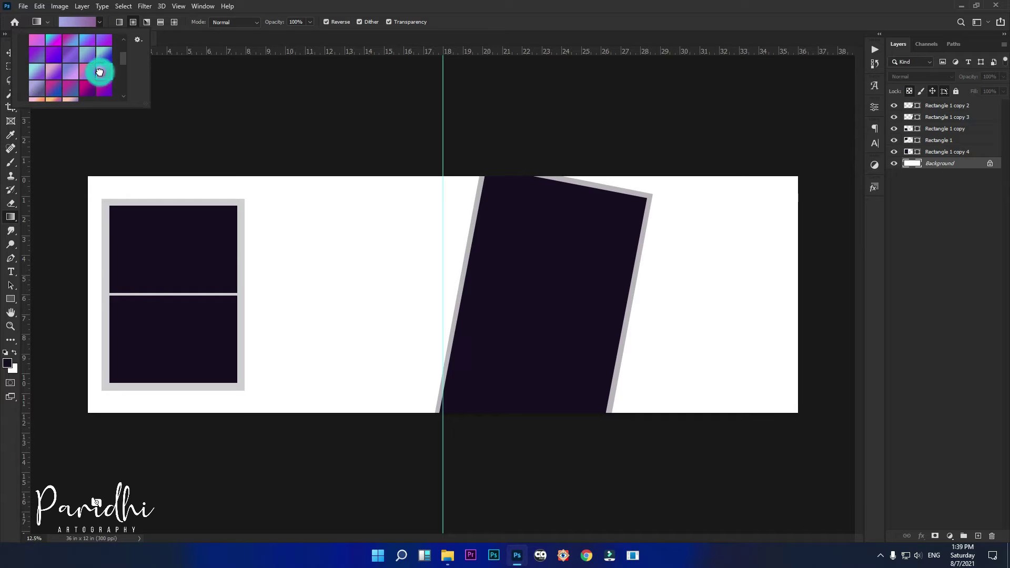
{"action": "left_click", "coordinate": [100, 72]}
{"action": "scroll", "coordinate": [69, 92], "scroll_direction": "down", "scroll_amount": 1}
{"action": "left_click", "coordinate": [66, 92]}
{"action": "left_click_drag", "start_coordinate": [148, 174], "coordinate": [783, 350]}
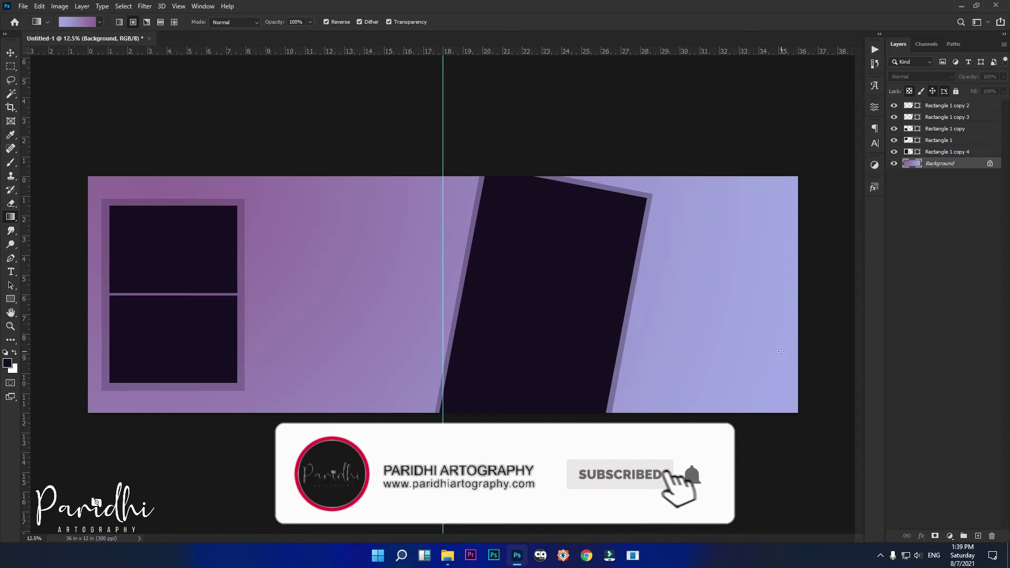
{"action": "left_click_drag", "start_coordinate": [271, 220], "coordinate": [763, 364]}
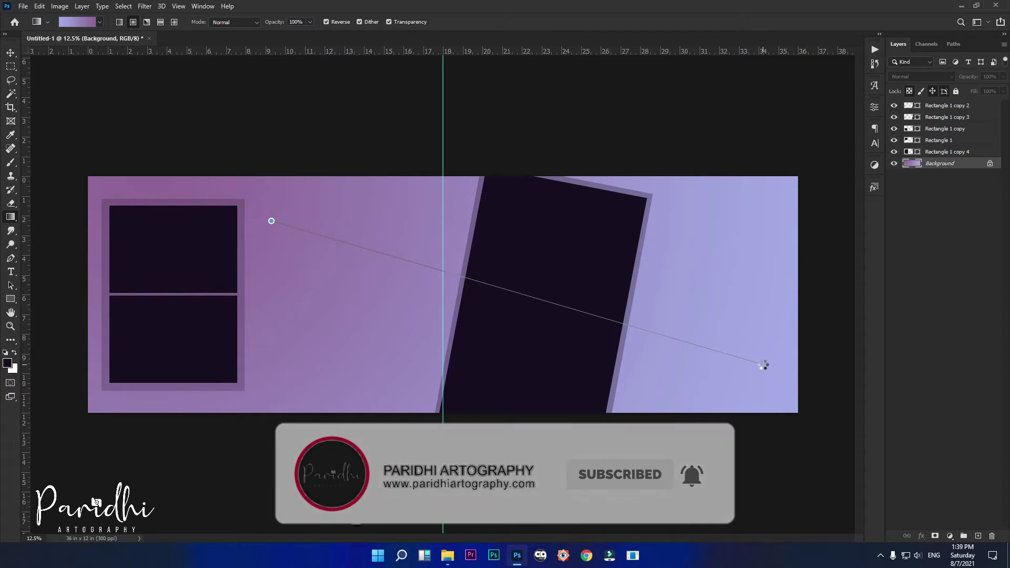
{"action": "key", "text": "v"}
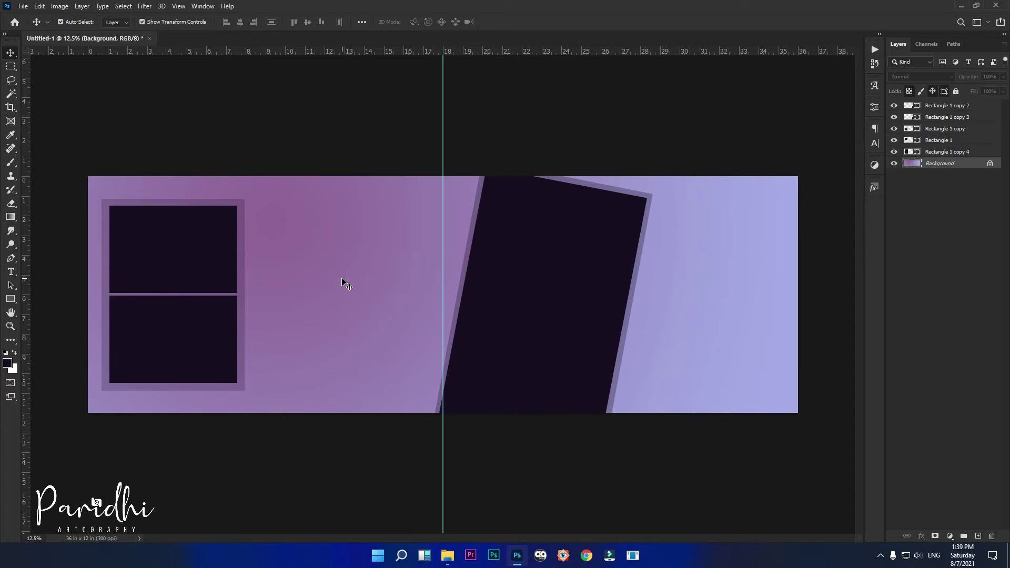
- Place photo DRD_3983, clip it to the upper left rectangle, and scale it to fit
{"action": "left_click", "coordinate": [170, 256]}
{"action": "left_click", "coordinate": [447, 555]}
{"action": "mouse_move", "coordinate": [371, 117]}
{"action": "left_mouse_down"}
{"action": "mouse_move", "coordinate": [380, 160]}
{"action": "mouse_move", "coordinate": [354, 254]}
{"action": "left_mouse_up"}
{"action": "left_click", "coordinate": [483, 478]}
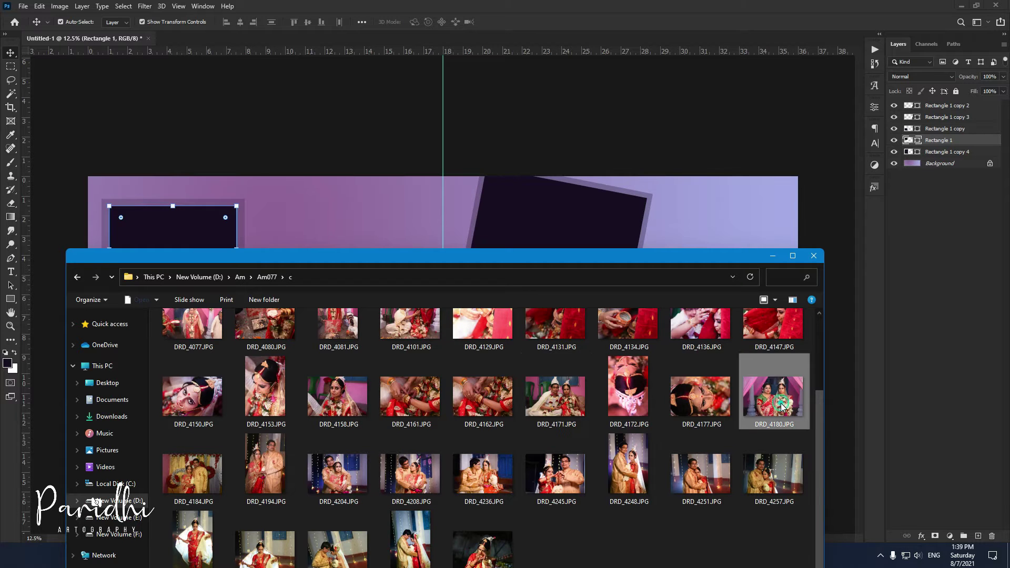
{"action": "scroll", "coordinate": [778, 408], "scroll_direction": "up", "scroll_amount": 2}
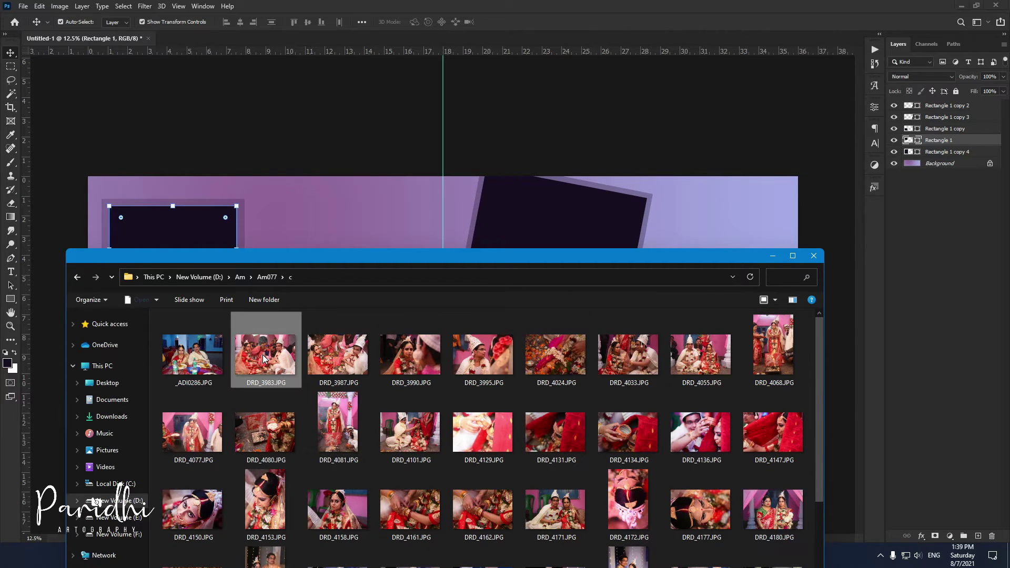
{"action": "left_click_drag", "start_coordinate": [146, 228], "coordinate": [145, 230]}
{"action": "key", "text": "Return"}
{"action": "left_click_drag", "start_coordinate": [318, 274], "coordinate": [119, 251]}
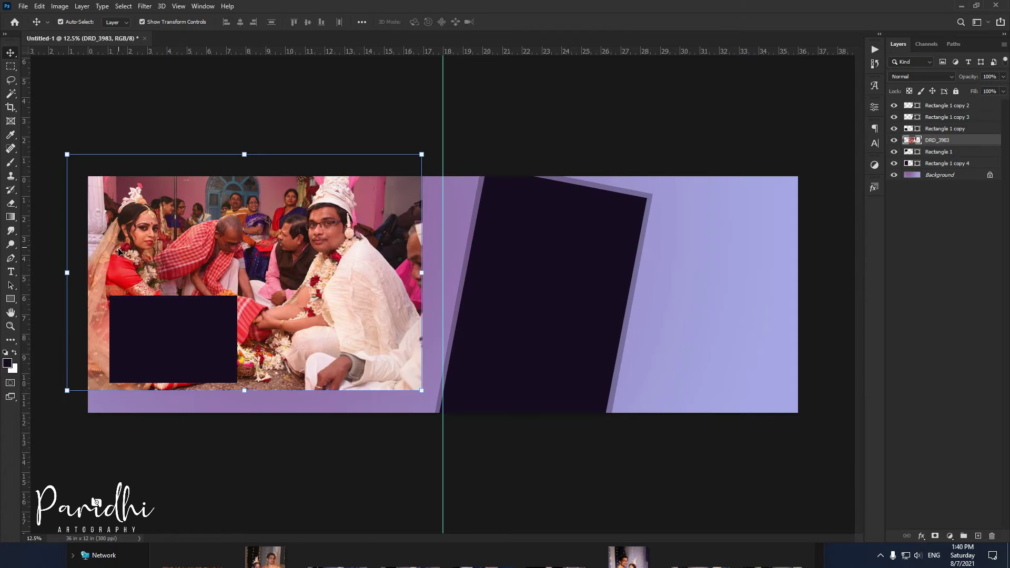
{"action": "left_click", "coordinate": [933, 144], "text": "alt"}
{"action": "left_click_drag", "start_coordinate": [66, 155], "coordinate": [179, 230]}
{"action": "left_click_drag", "start_coordinate": [220, 260], "coordinate": [151, 237]}
{"action": "left_click_drag", "start_coordinate": [240, 293], "coordinate": [245, 296]}
{"action": "key", "text": "Return"}
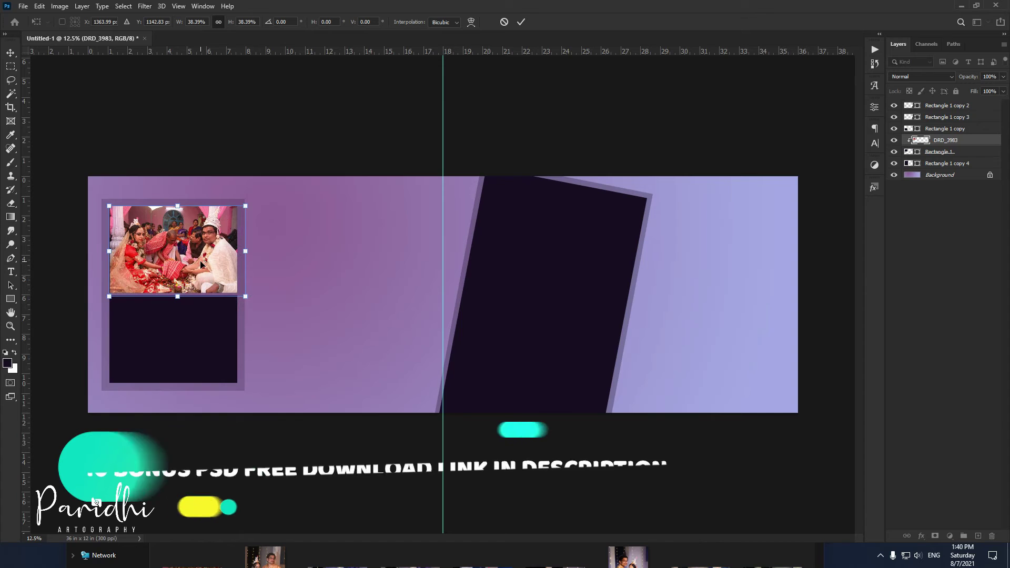
- Place photo DRD_3990, clip it to the lower left rectangle, and shrink it to fit
{"action": "left_click", "coordinate": [197, 321]}
{"action": "left_click", "coordinate": [265, 556]}
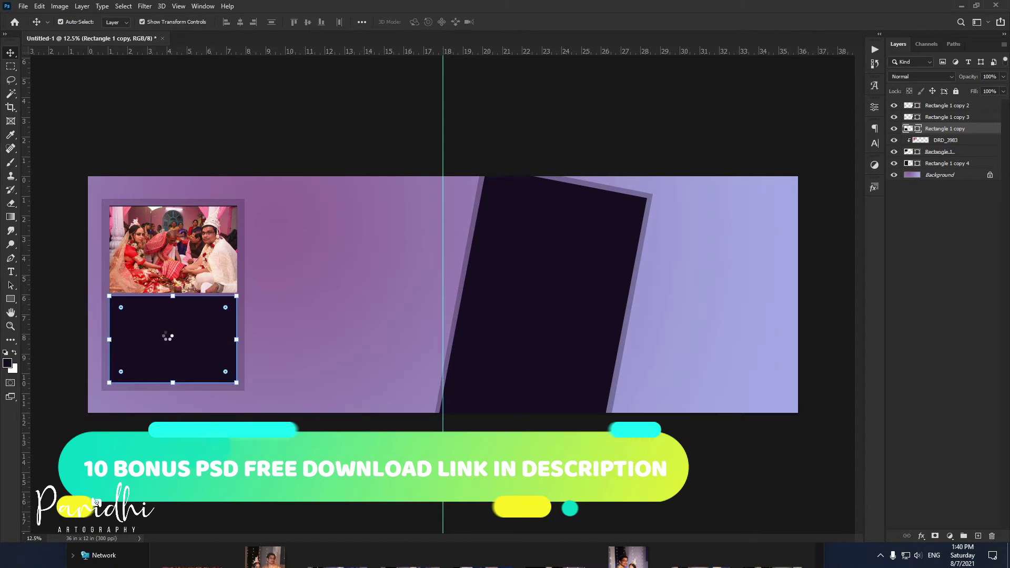
{"action": "left_click_drag", "start_coordinate": [424, 377], "coordinate": [169, 332]}
{"action": "key", "text": "Return"}
{"action": "left_click_drag", "start_coordinate": [415, 343], "coordinate": [209, 358]}
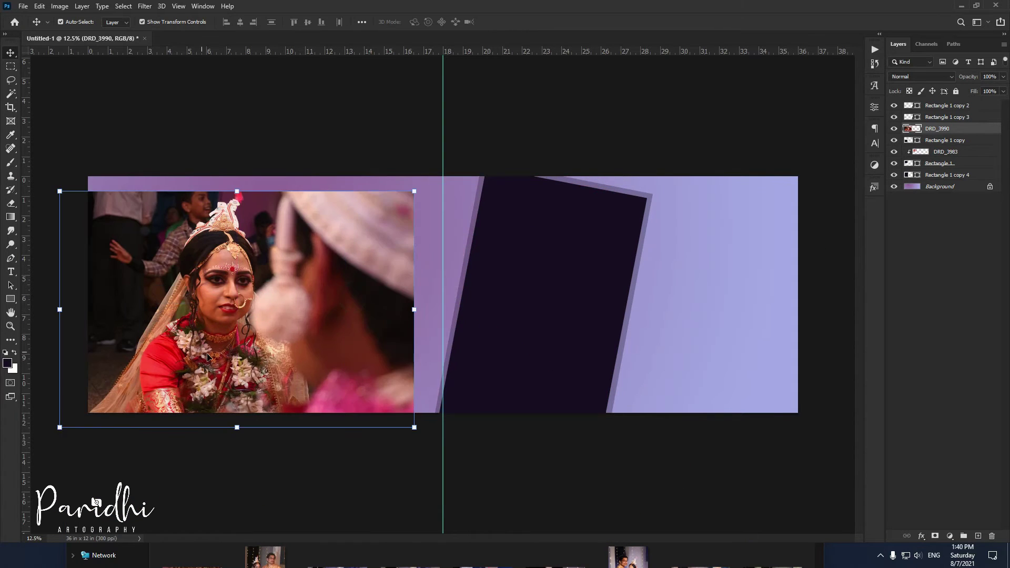
{"action": "left_click", "coordinate": [940, 134], "text": "alt"}
{"action": "key", "text": "ctrl+t"}
{"action": "mouse_move", "coordinate": [59, 191]}
{"action": "left_mouse_down"}
{"action": "mouse_move", "coordinate": [169, 266]}
{"action": "mouse_move", "coordinate": [141, 314]}
{"action": "left_mouse_up"}
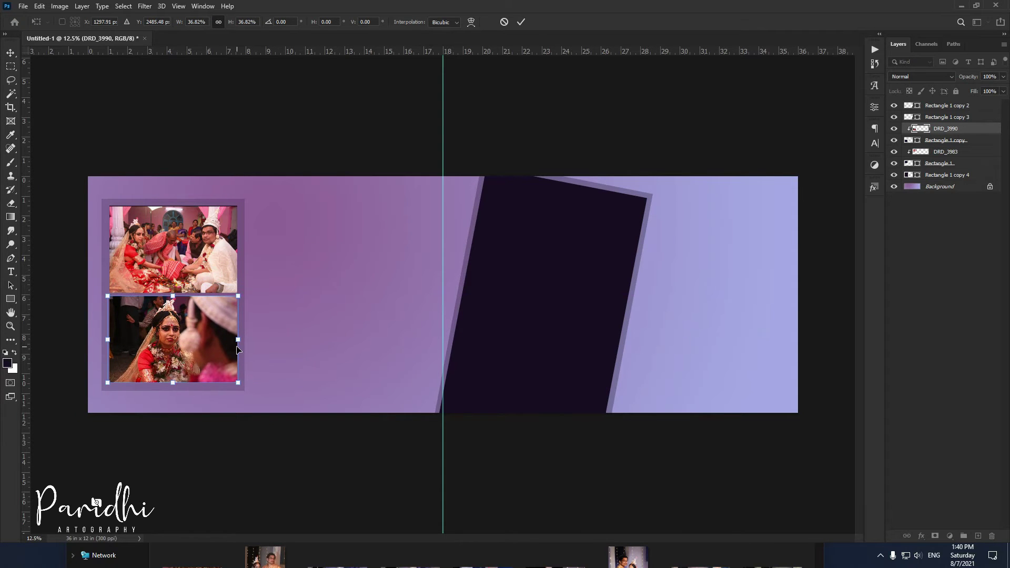
{"action": "key", "text": "Return"}
- Place the flower photo DRD_4024 just above the background and enlarge it slightly
{"action": "left_click", "coordinate": [596, 279]}
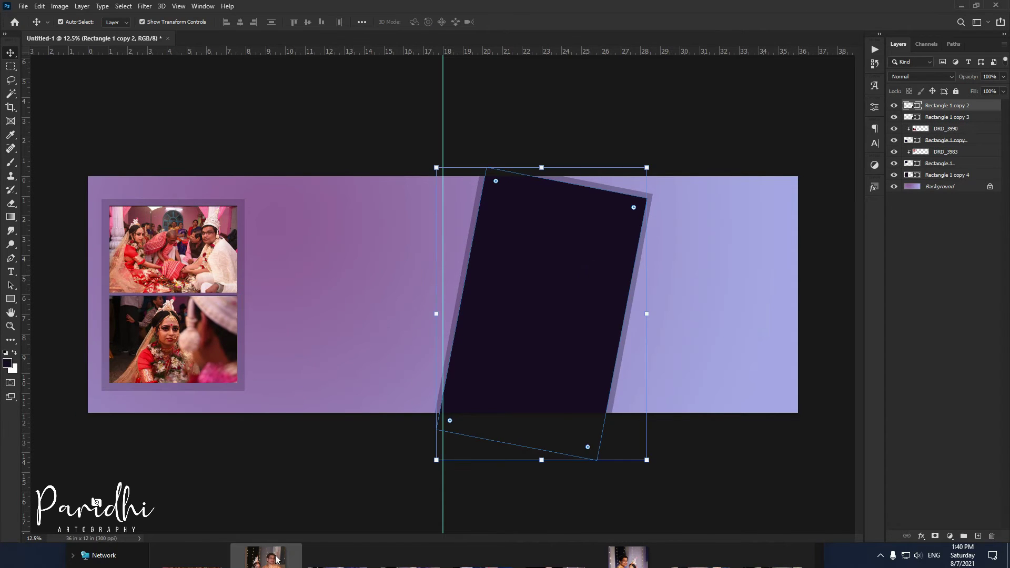
{"action": "left_click", "coordinate": [265, 556]}
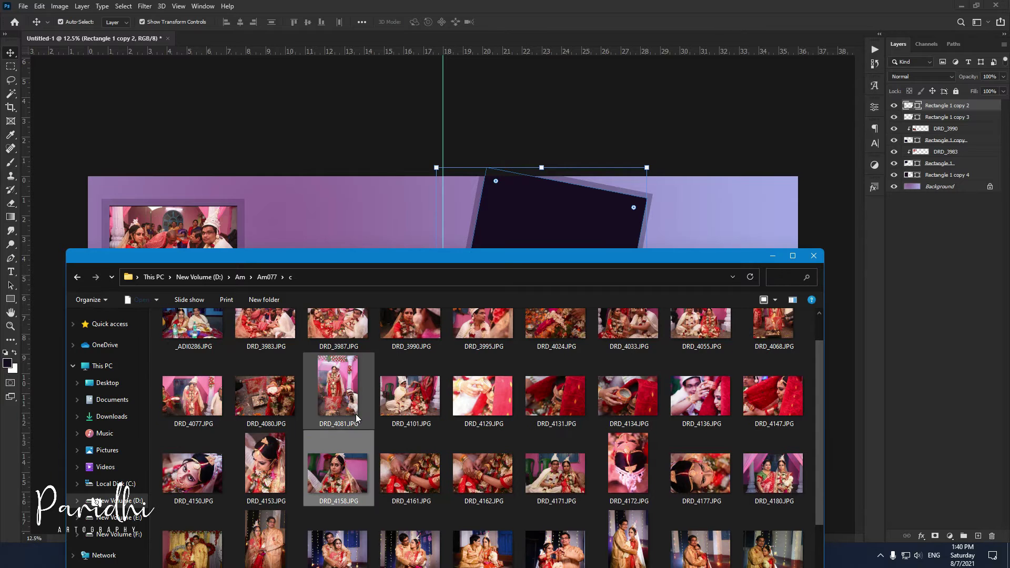
{"action": "scroll", "coordinate": [339, 420], "scroll_direction": "up", "scroll_amount": 1}
{"action": "left_click", "coordinate": [557, 358]}
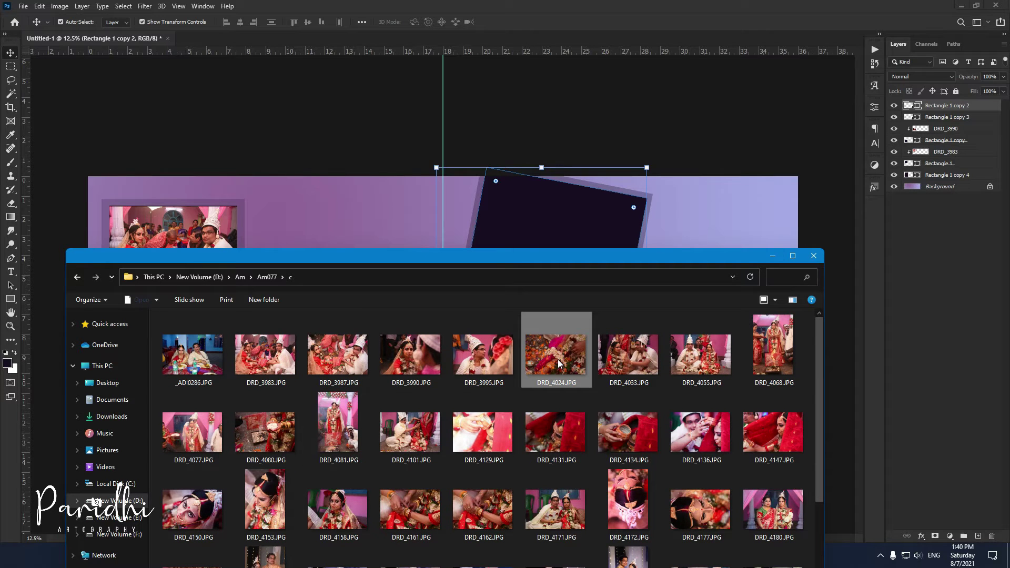
{"action": "mouse_move", "coordinate": [559, 363]}
{"action": "left_mouse_down"}
{"action": "mouse_move", "coordinate": [338, 229]}
{"action": "mouse_move", "coordinate": [263, 276]}
{"action": "left_mouse_up"}
{"action": "key", "text": "Return"}
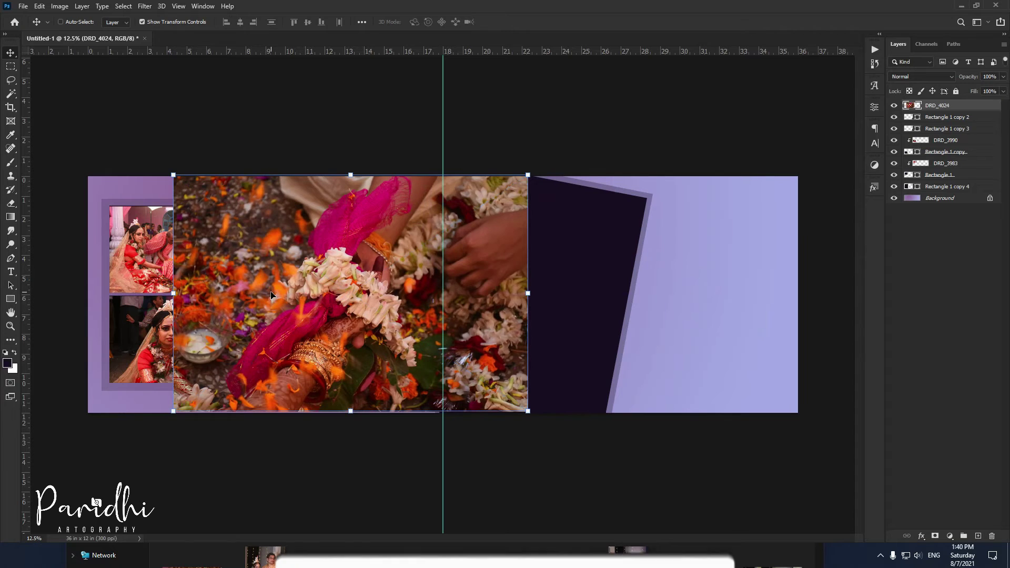
{"action": "key", "text": "ctrl+shift+bracketleft"}
{"action": "key", "text": "ctrl+t"}
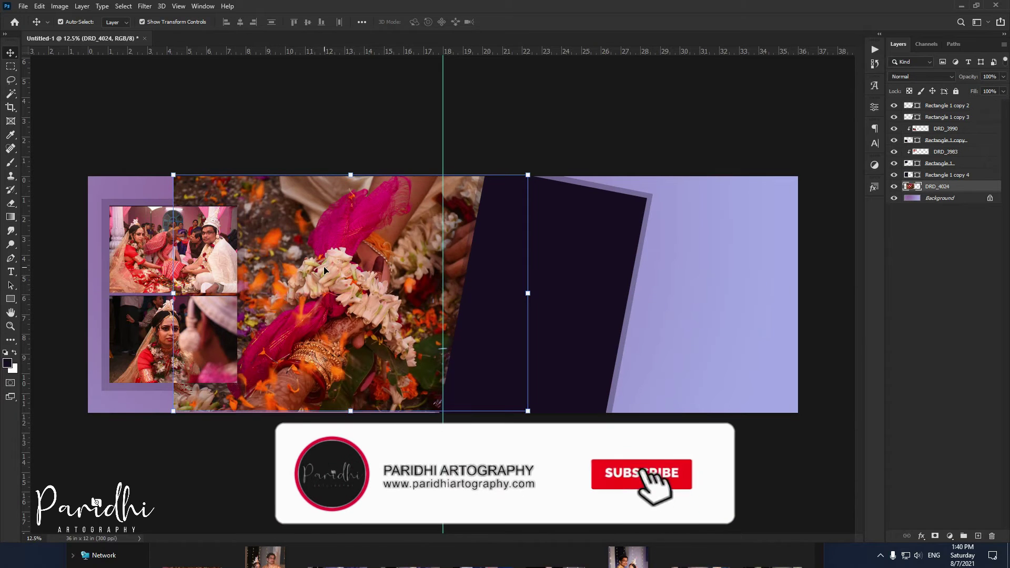
{"action": "left_click_drag", "start_coordinate": [528, 411], "coordinate": [532, 414]}
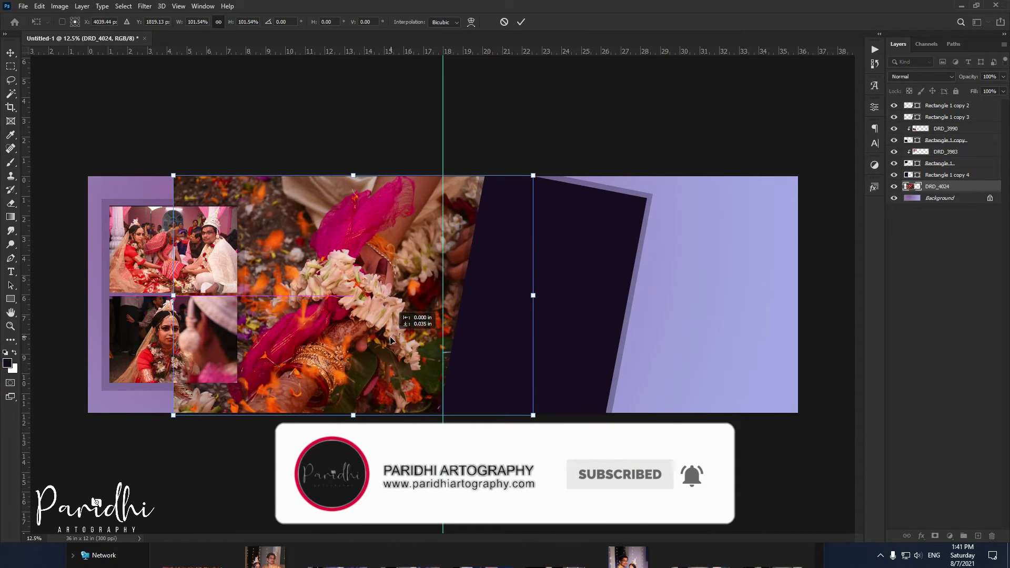
- Give DRD_4024 an inverted black mask and paint its centre back with a large Soft Round brush
{"action": "key", "text": "Return"}
{"action": "left_click", "coordinate": [935, 535]}
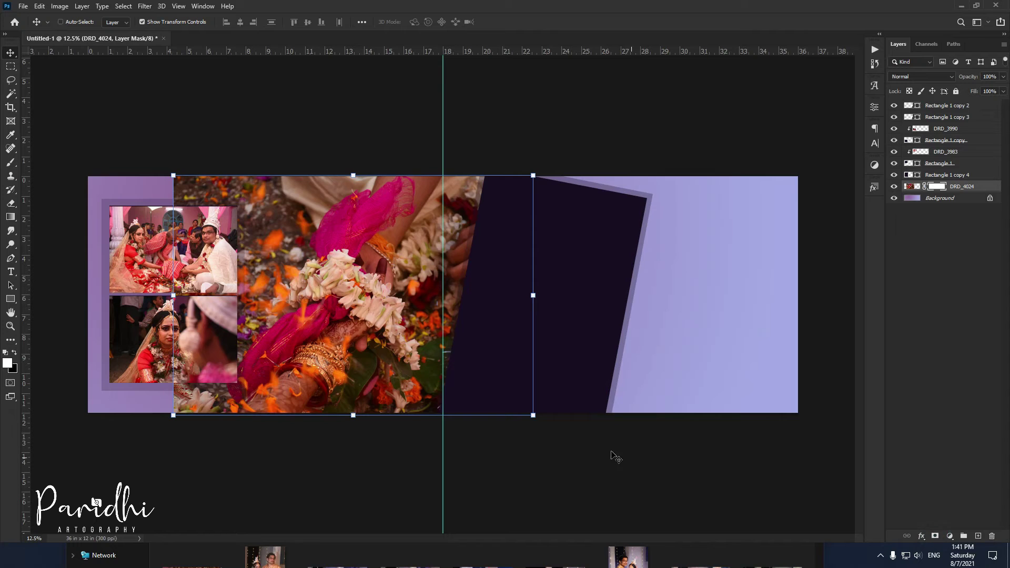
{"action": "key", "text": "ctrl+i"}
{"action": "key", "text": "b"}
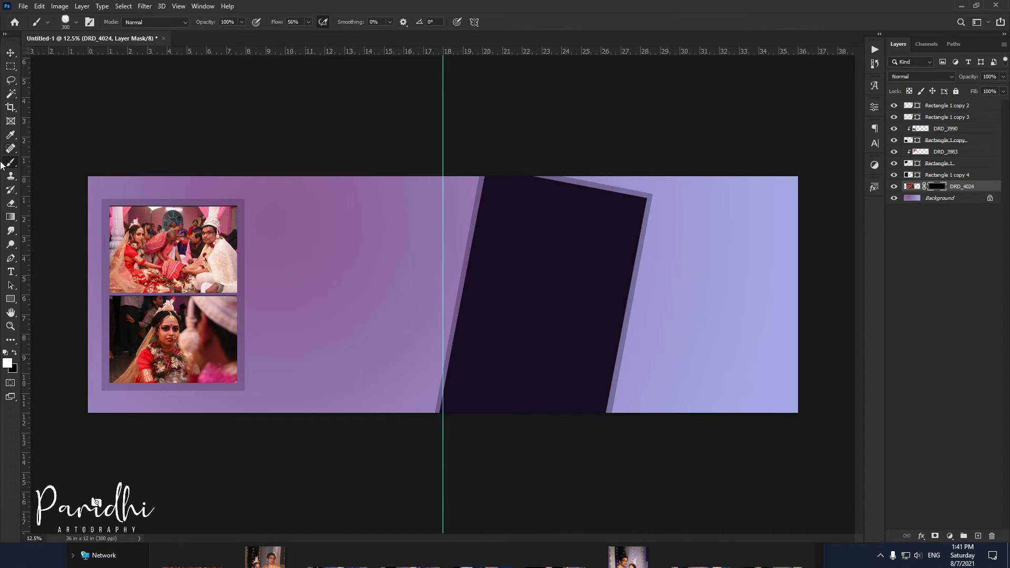
{"action": "left_click", "coordinate": [76, 22]}
{"action": "key", "text": "ctrl+plus"}
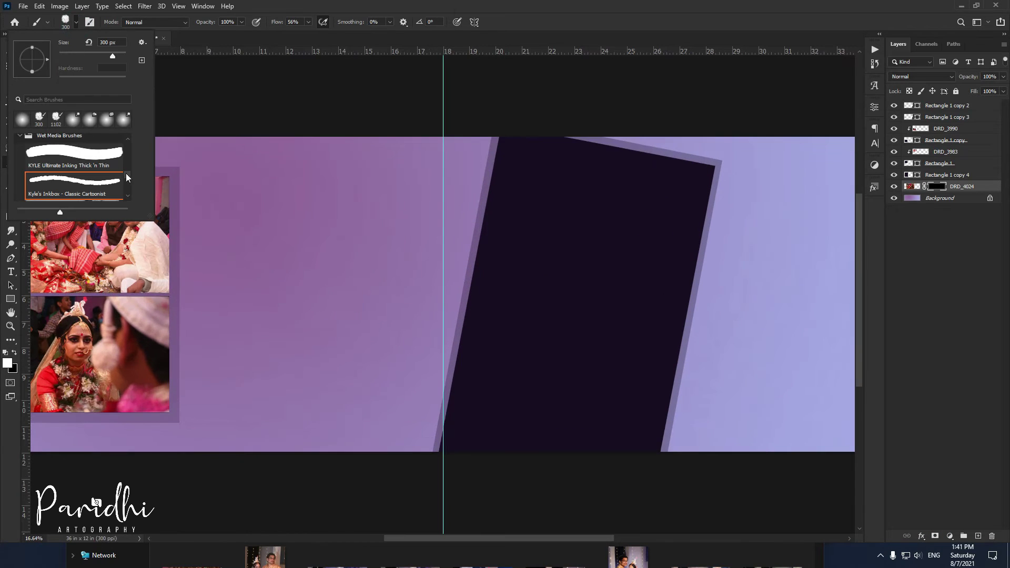
{"action": "left_click", "coordinate": [85, 158]}
{"action": "mouse_move", "coordinate": [276, 231]}
{"action": "left_mouse_down"}
{"action": "mouse_move", "coordinate": [311, 276]}
{"action": "mouse_move", "coordinate": [297, 355]}
{"action": "mouse_move", "coordinate": [330, 304]}
{"action": "mouse_move", "coordinate": [323, 288]}
{"action": "left_mouse_up"}
{"action": "key", "text": "bracketright"}
{"action": "key", "text": "bracketright"}
{"action": "key", "text": "bracketright"}
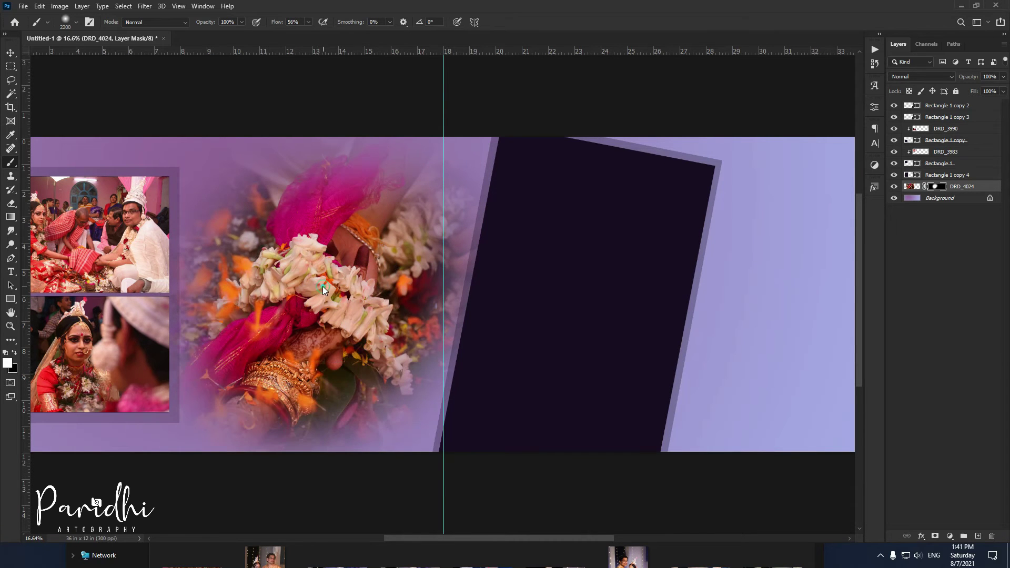
{"action": "key", "text": "v"}
{"action": "key", "text": "ctrl+minus"}
- Place the couple photo DRD_4081 over the tilted panel and clip it to that rectangle
{"action": "left_click", "coordinate": [566, 295]}
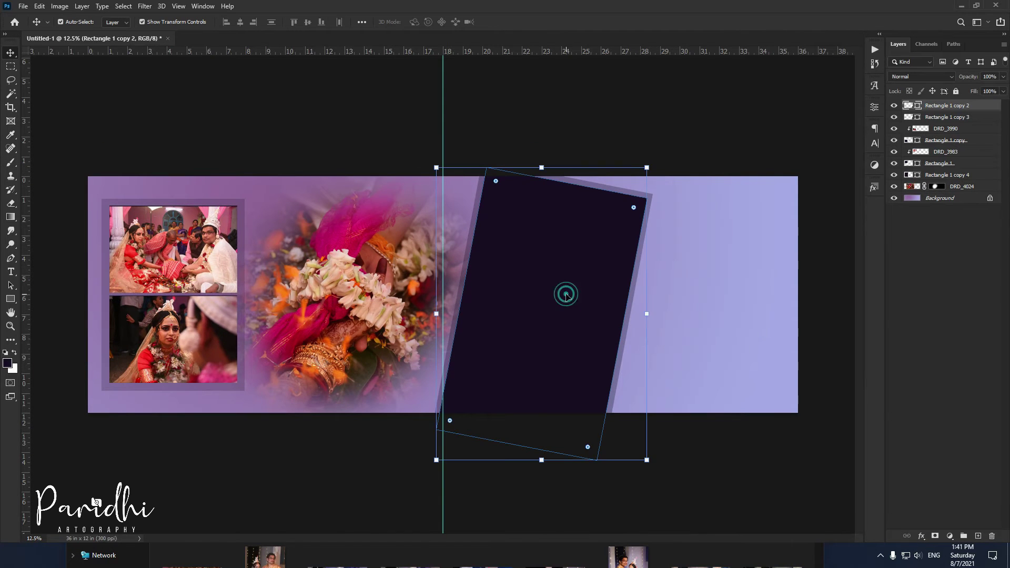
{"action": "left_click", "coordinate": [278, 553]}
{"action": "left_click", "coordinate": [338, 389]}
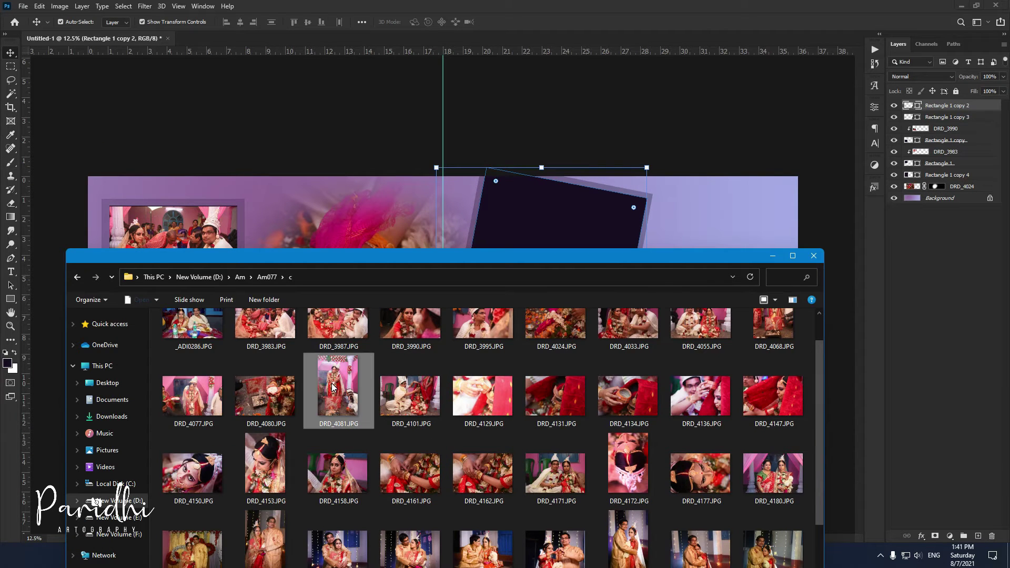
{"action": "scroll", "coordinate": [513, 404], "scroll_direction": "up", "scroll_amount": 1}
{"action": "left_click_drag", "start_coordinate": [328, 425], "coordinate": [540, 241]}
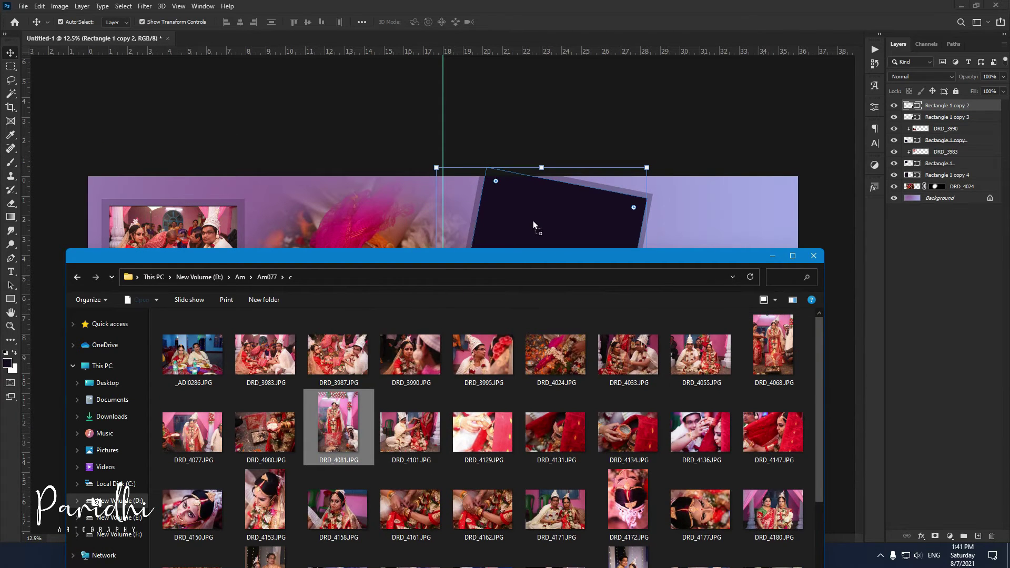
{"action": "left_click_drag", "start_coordinate": [496, 279], "coordinate": [594, 269]}
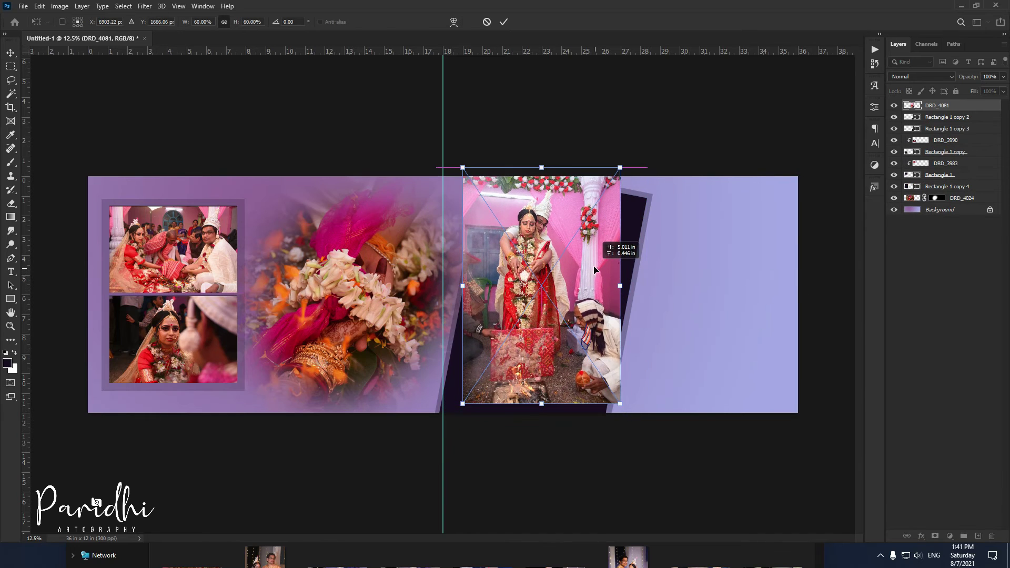
{"action": "key", "text": "Return"}
{"action": "left_click", "coordinate": [935, 110], "text": "alt"}
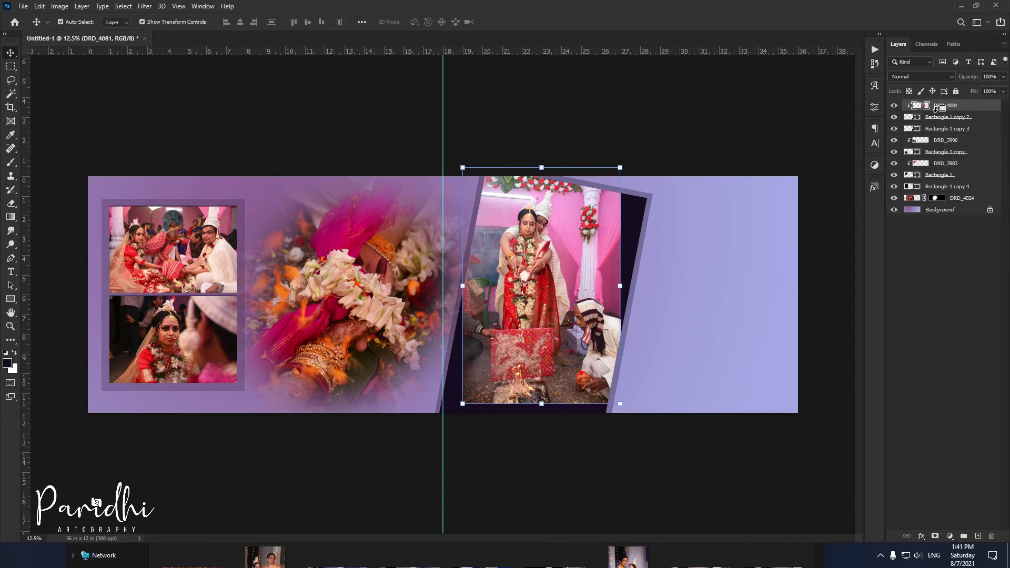
- Enlarge DRD_4081 to about 143% and shift it down to cover the panel
{"action": "left_click_drag", "start_coordinate": [461, 403], "coordinate": [436, 441]}
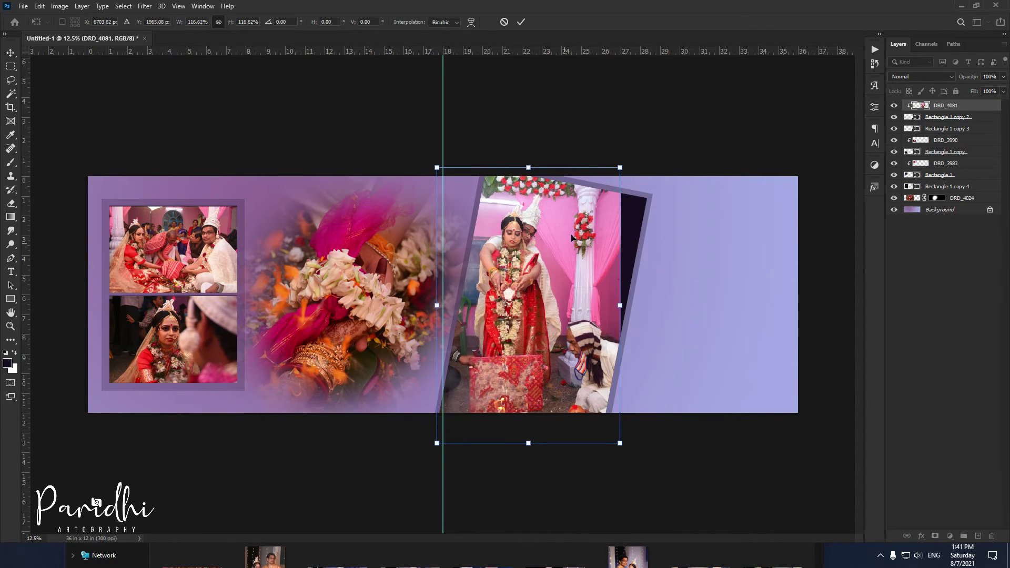
{"action": "left_click_drag", "start_coordinate": [620, 169], "coordinate": [678, 175]}
{"action": "mouse_move", "coordinate": [638, 444]}
{"action": "left_mouse_down"}
{"action": "mouse_move", "coordinate": [668, 467]}
{"action": "mouse_move", "coordinate": [669, 488]}
{"action": "left_mouse_up"}
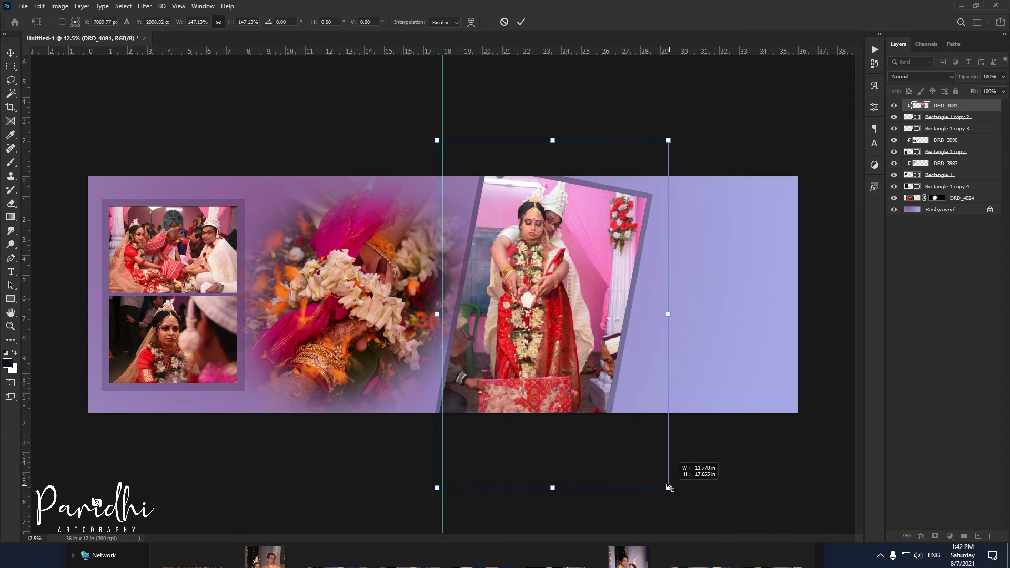
{"action": "left_click_drag", "start_coordinate": [568, 365], "coordinate": [568, 374]}
{"action": "key", "text": "Return"}
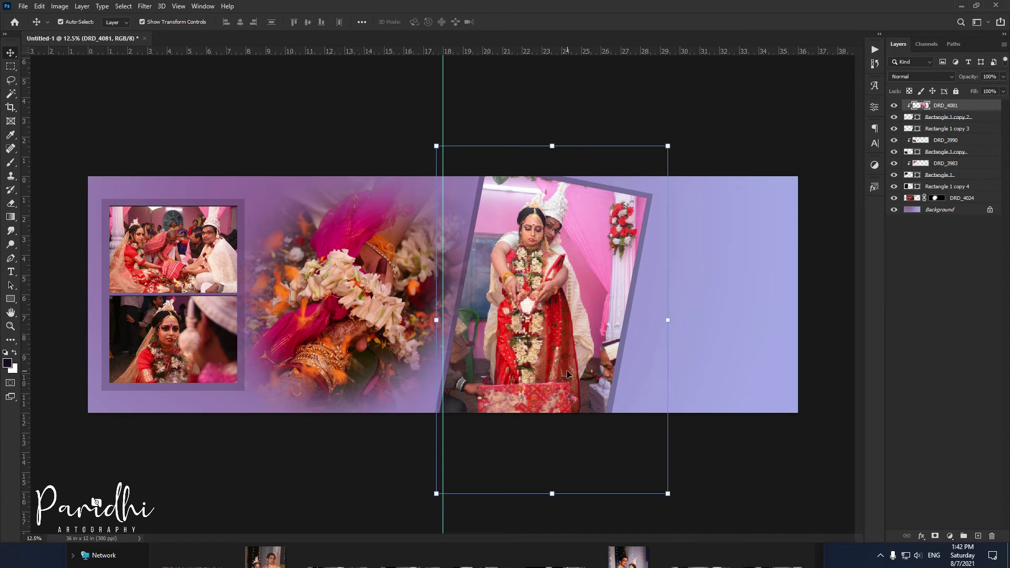
{"action": "left_click", "coordinate": [956, 209]}
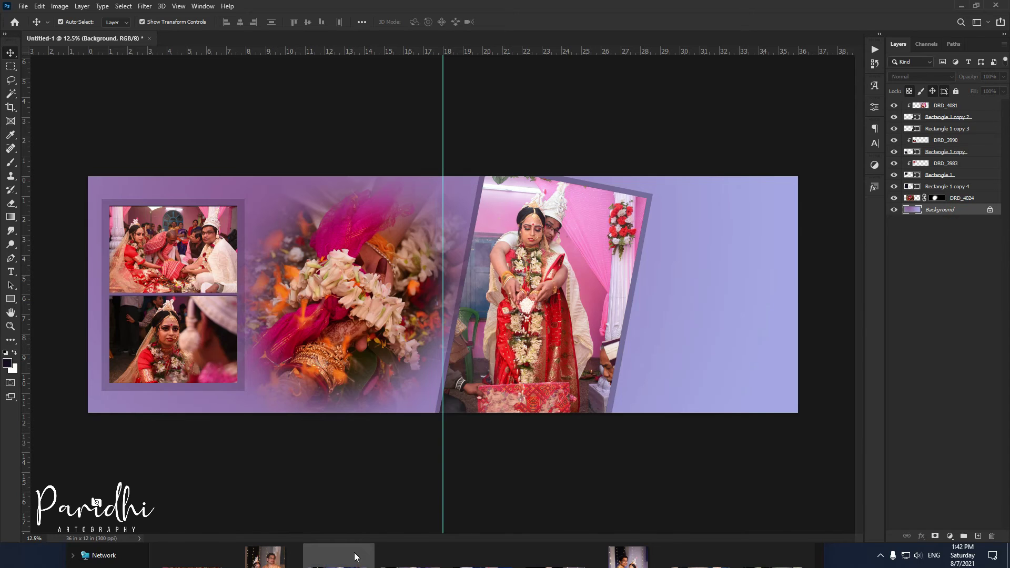
- Place the hands photo DRD_4080 on the right page and enlarge it slightly to 93%
{"action": "left_click", "coordinate": [339, 555]}
{"action": "left_click_drag", "start_coordinate": [490, 450], "coordinate": [703, 212]}
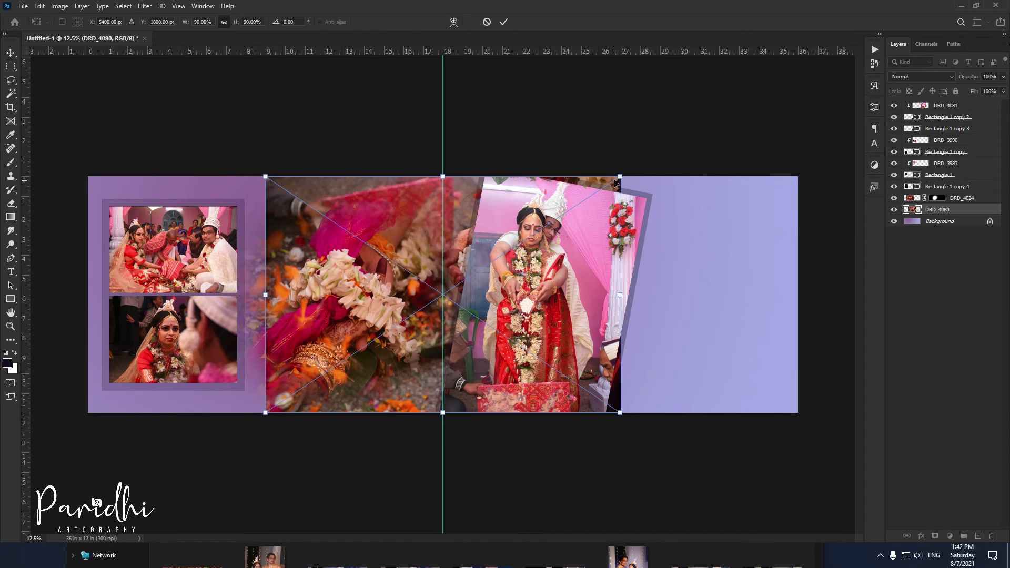
{"action": "left_click_drag", "start_coordinate": [577, 203], "coordinate": [778, 202]}
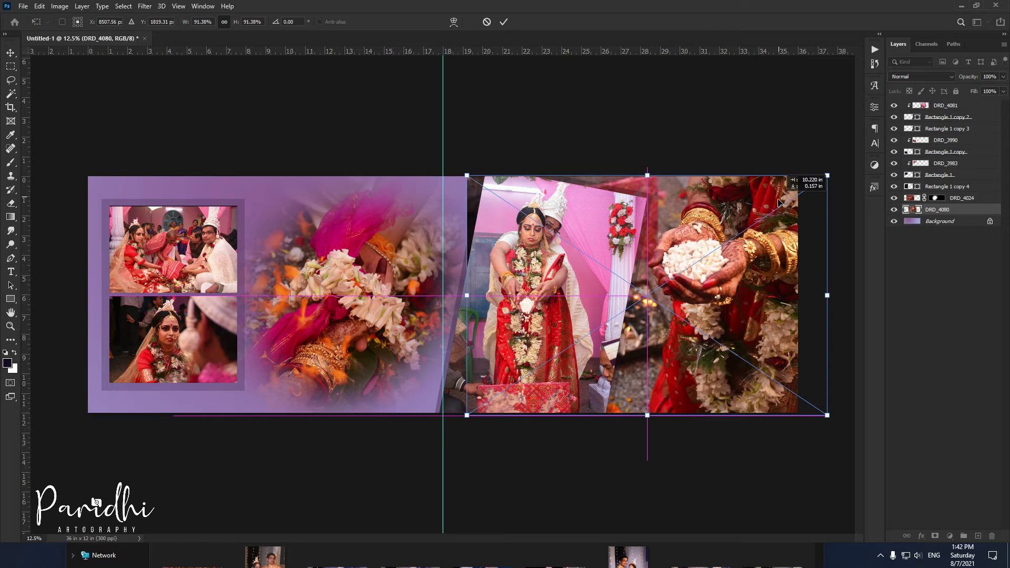
{"action": "left_click_drag", "start_coordinate": [466, 415], "coordinate": [459, 419]}
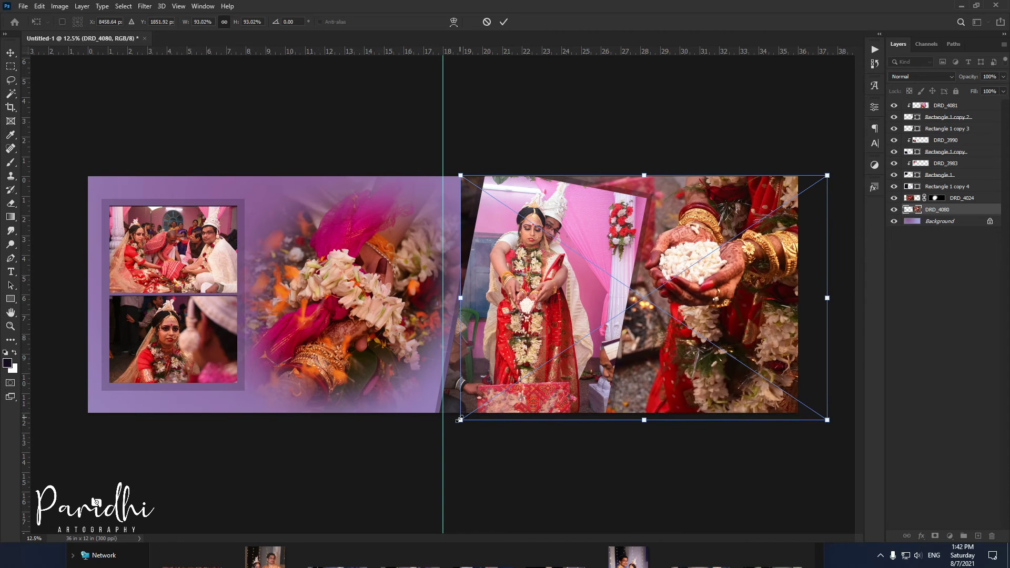
{"action": "key", "text": "Return"}
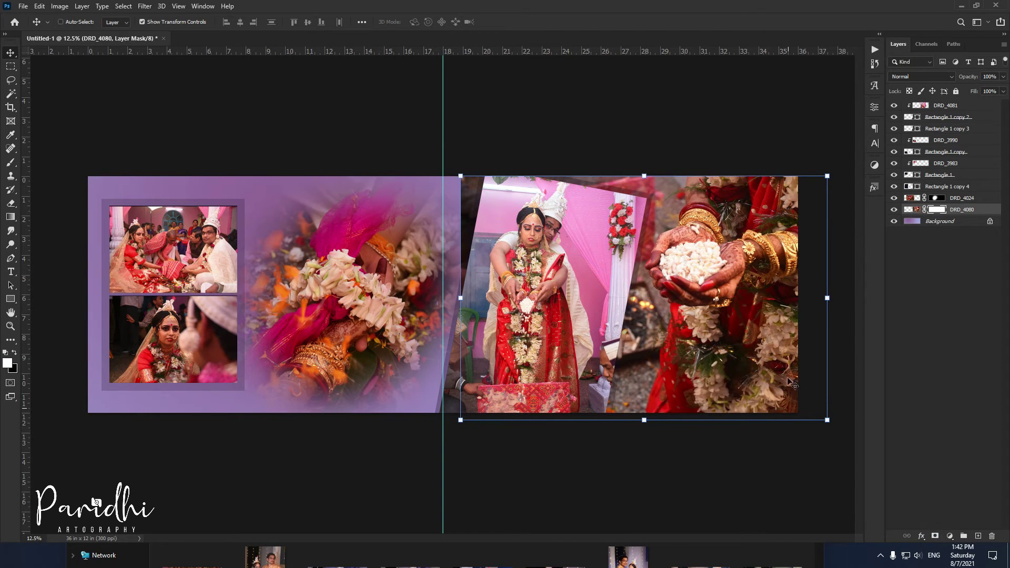
- Hide the hands photo behind a black mask and paint it softly back with a white brush
{"action": "key", "text": "ctrl+i"}
{"action": "key", "text": "b"}
{"action": "mouse_move", "coordinate": [739, 315]}
{"action": "left_mouse_down"}
{"action": "mouse_move", "coordinate": [743, 214]}
{"action": "mouse_move", "coordinate": [662, 334]}
{"action": "mouse_move", "coordinate": [720, 363]}
{"action": "mouse_move", "coordinate": [684, 241]}
{"action": "mouse_move", "coordinate": [704, 211]}
{"action": "mouse_move", "coordinate": [757, 246]}
{"action": "mouse_move", "coordinate": [683, 300]}
{"action": "left_mouse_up"}
{"action": "key", "text": "v"}
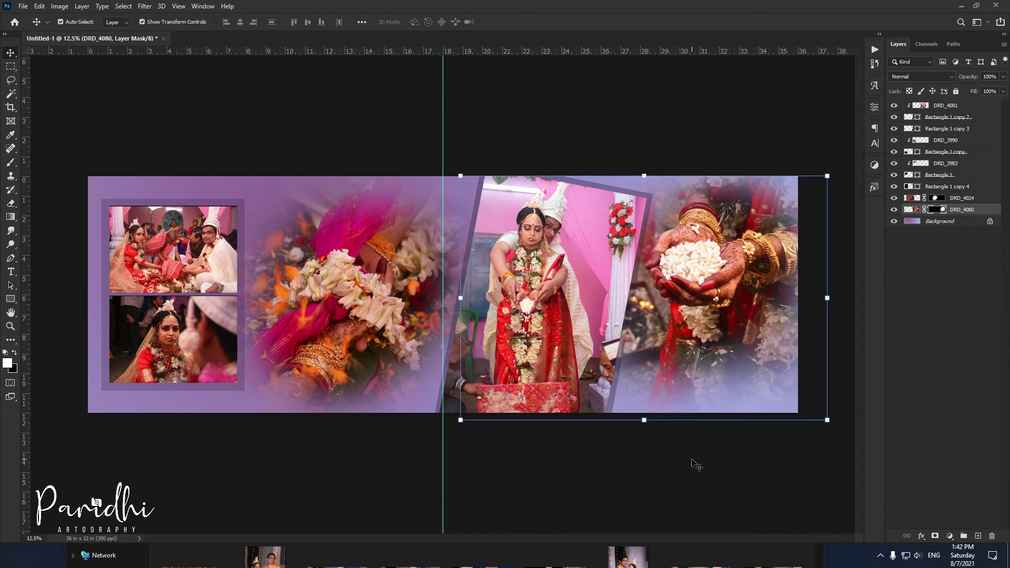
{"action": "left_click", "coordinate": [926, 221]}
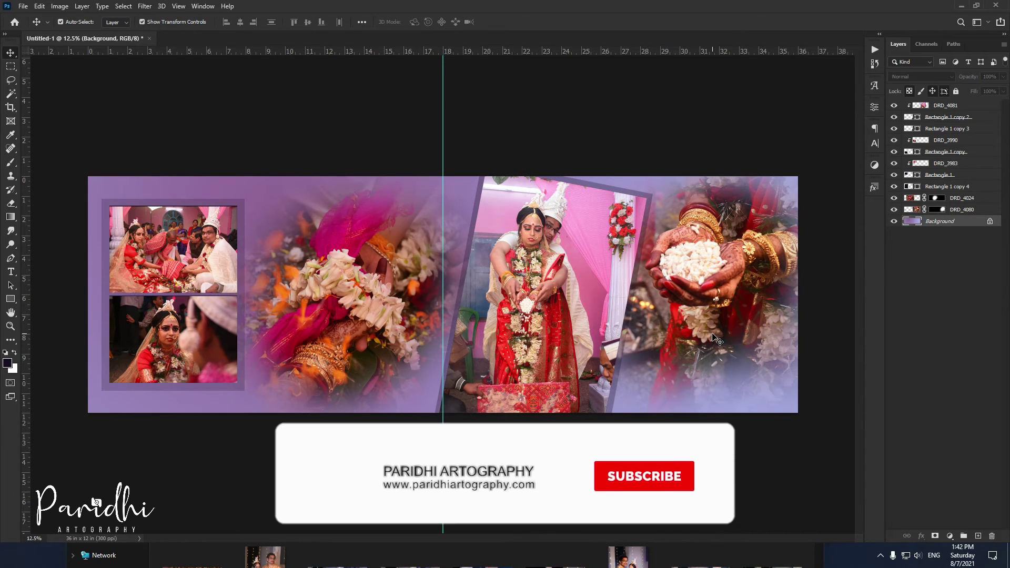
- Shift the Background hue by +87 with Hue/Saturation to turn it pink
{"action": "key", "text": "ctrl+u"}
{"action": "left_click_drag", "start_coordinate": [698, 176], "coordinate": [600, 351]}
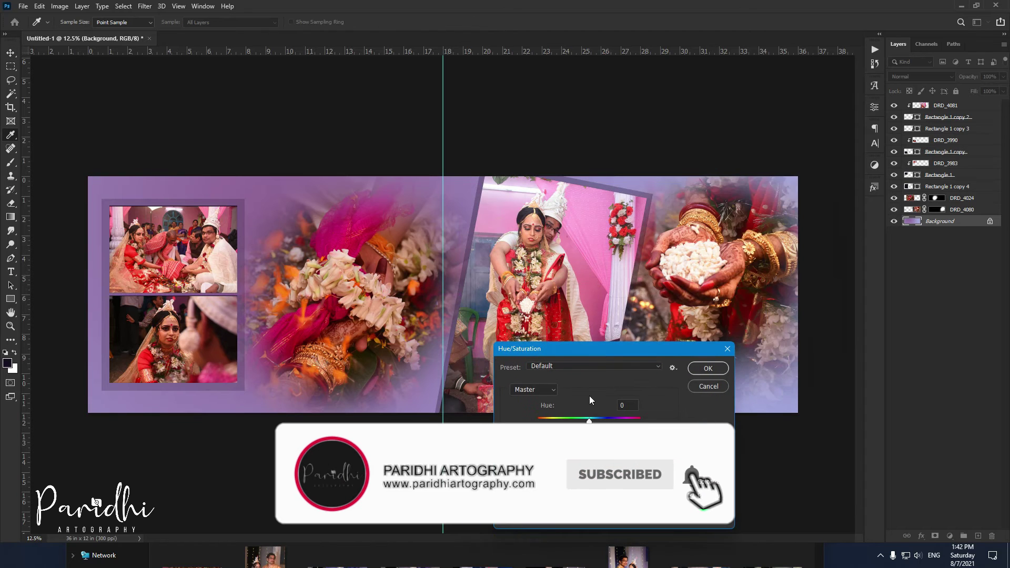
{"action": "left_click_drag", "start_coordinate": [589, 421], "coordinate": [622, 420]}
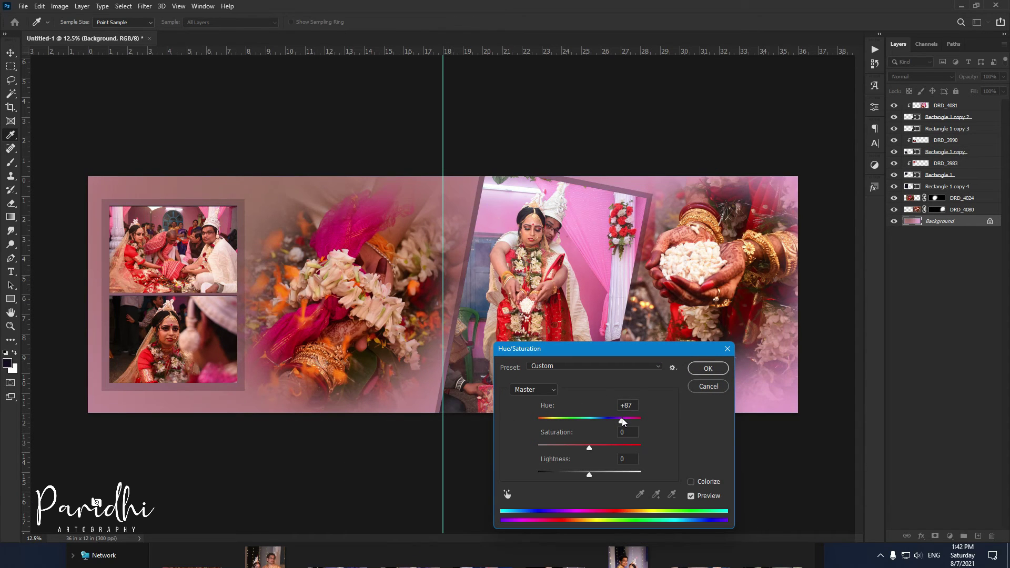
{"action": "key", "text": "Return"}
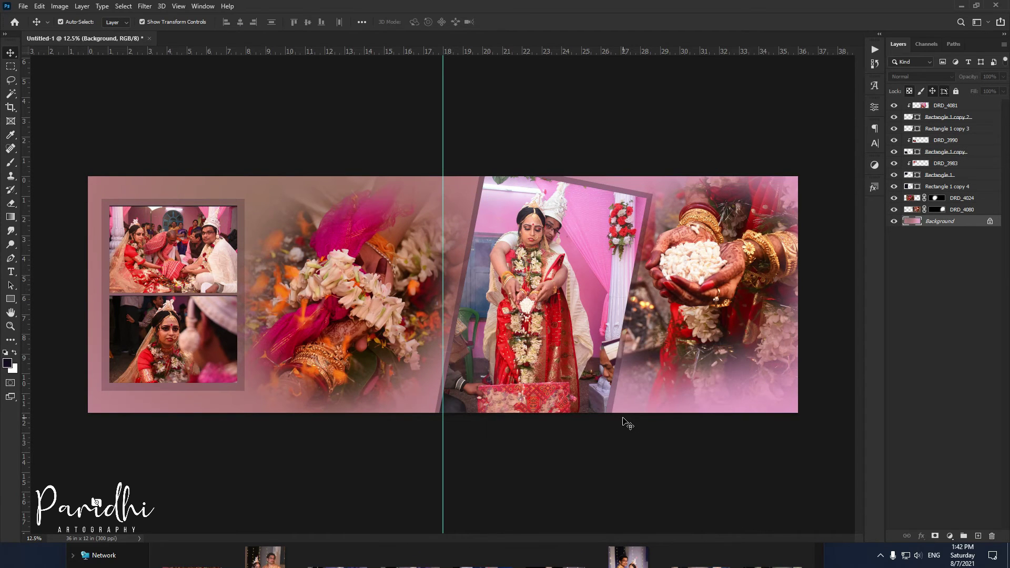
- Set the hands photo layer DRD_4080 to Multiply blend mode and fit the spread on screen
{"action": "left_click", "coordinate": [708, 254]}
{"action": "left_click", "coordinate": [929, 78]}
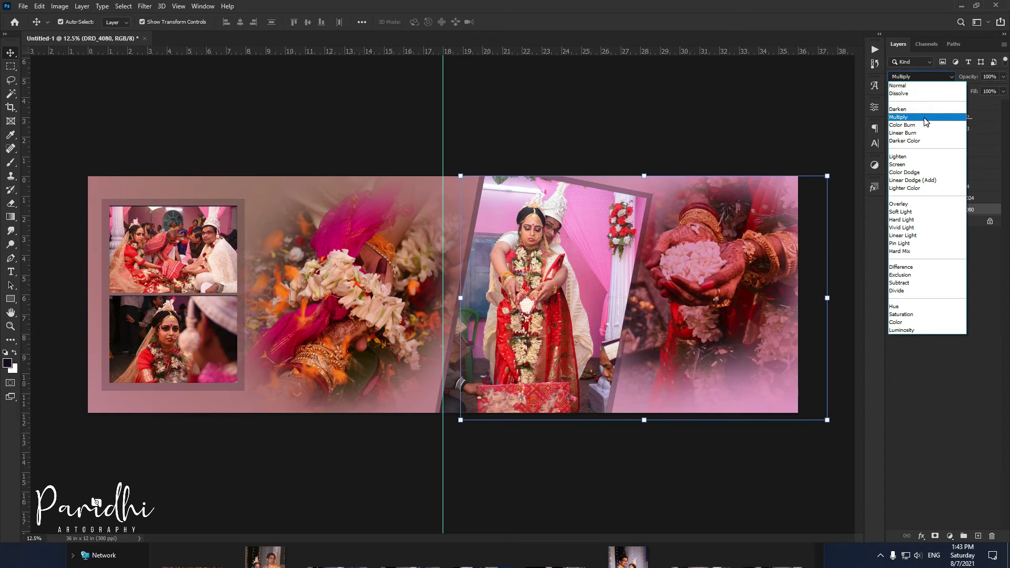
{"action": "left_click", "coordinate": [924, 117]}
{"action": "left_click", "coordinate": [697, 462]}
{"action": "key", "text": "ctrl+0"}
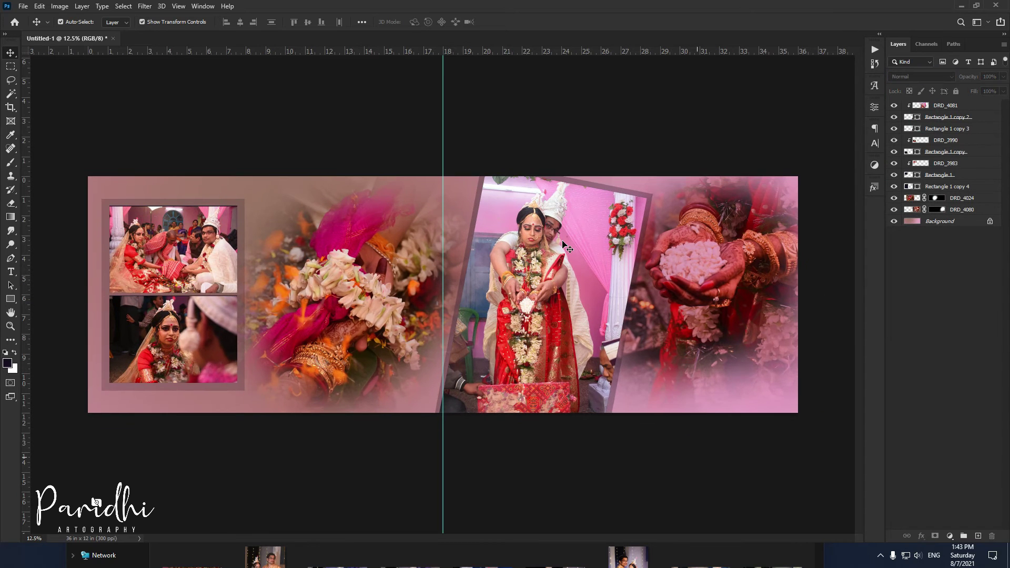
- Add a Curves adjustment above DRD_4081, brightening midtones and slightly deepening shadows
{"action": "left_click", "coordinate": [905, 106]}
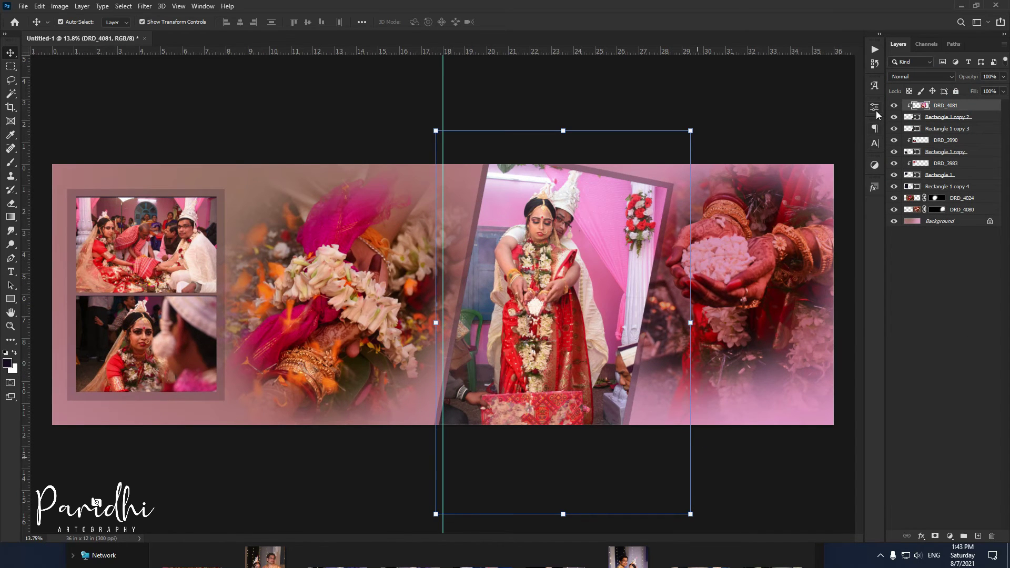
{"action": "left_click", "coordinate": [875, 165]}
{"action": "left_click", "coordinate": [810, 185]}
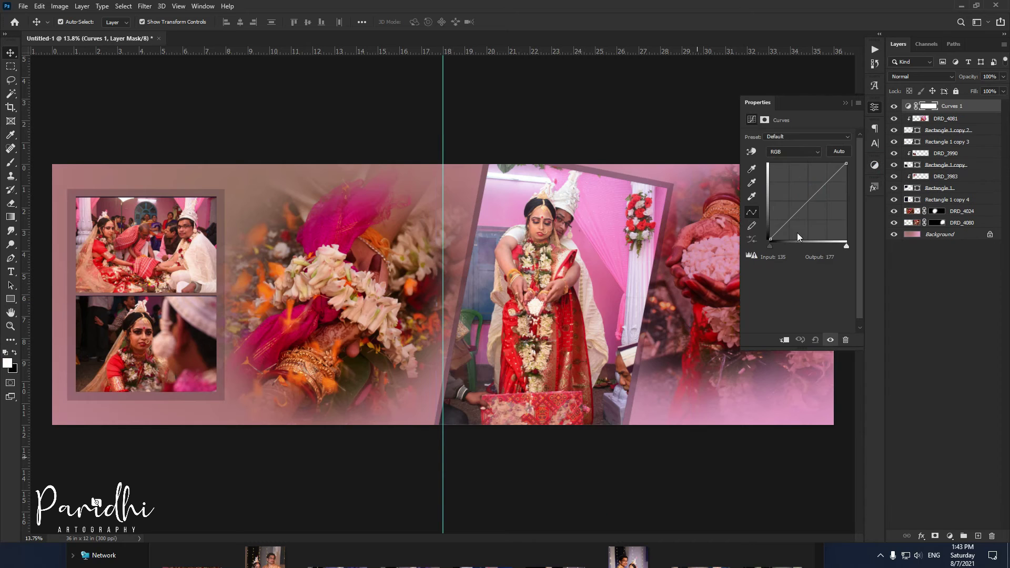
{"action": "left_click_drag", "start_coordinate": [801, 198], "coordinate": [800, 197]}
{"action": "left_click_drag", "start_coordinate": [768, 247], "coordinate": [773, 248]}
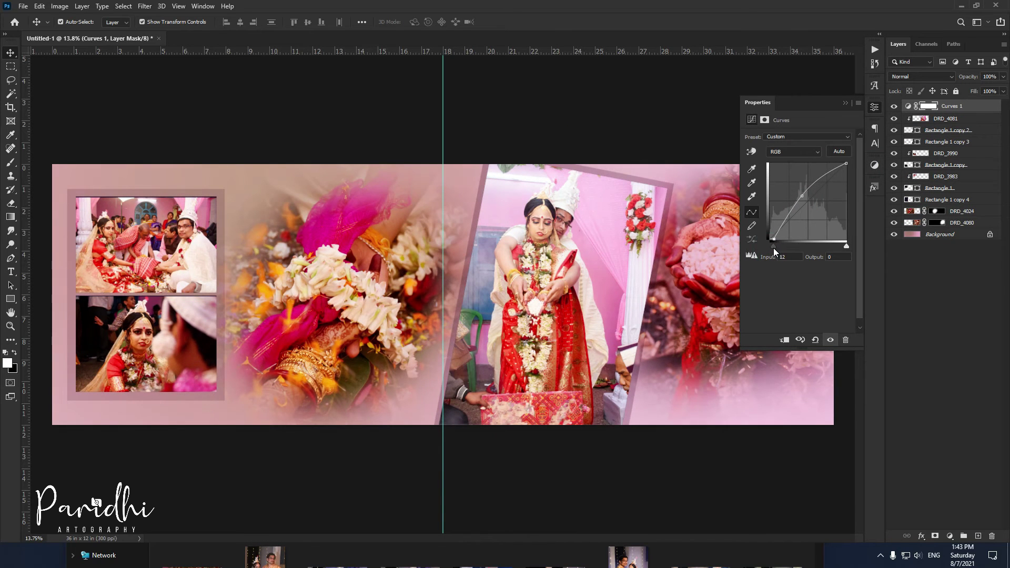
{"action": "left_click", "coordinate": [845, 103]}
- Add a Color Balance adjustment pushing the midtones +30 toward blue
{"action": "left_click", "coordinate": [873, 166]}
{"action": "left_click", "coordinate": [786, 167]}
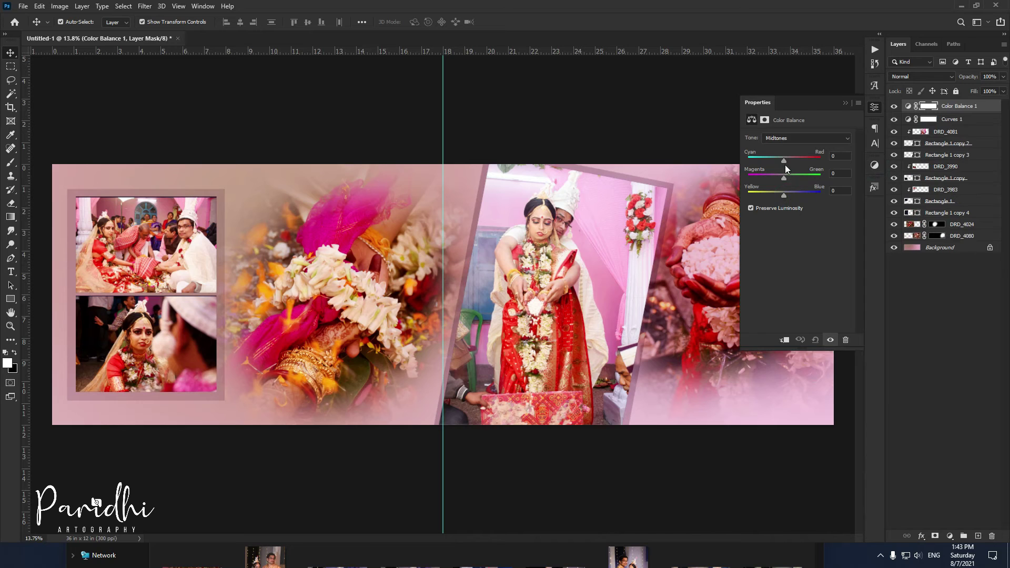
{"action": "left_click_drag", "start_coordinate": [784, 195], "coordinate": [794, 195]}
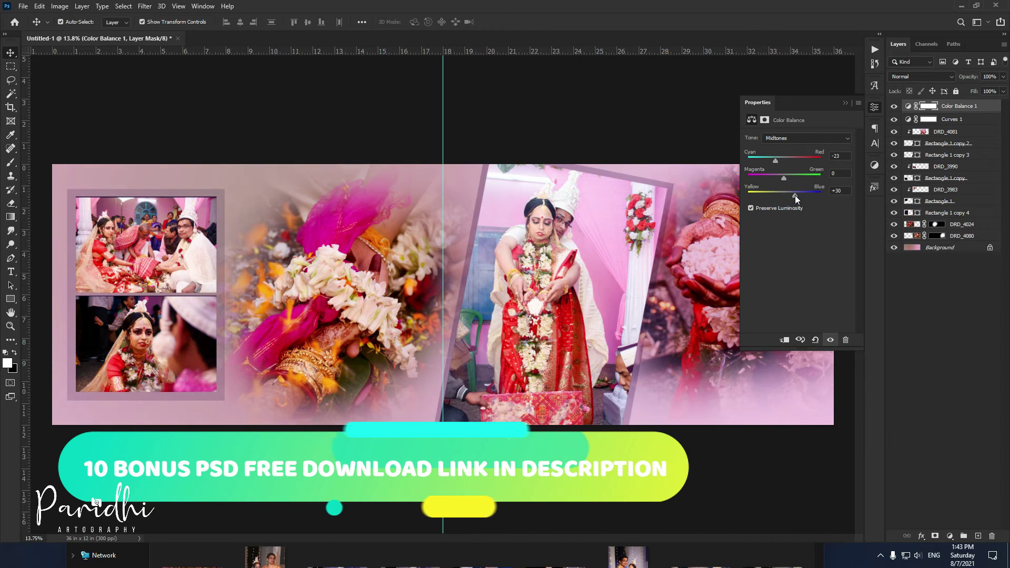
{"action": "left_click", "coordinate": [845, 103]}
{"action": "key", "text": "ctrl+minus"}
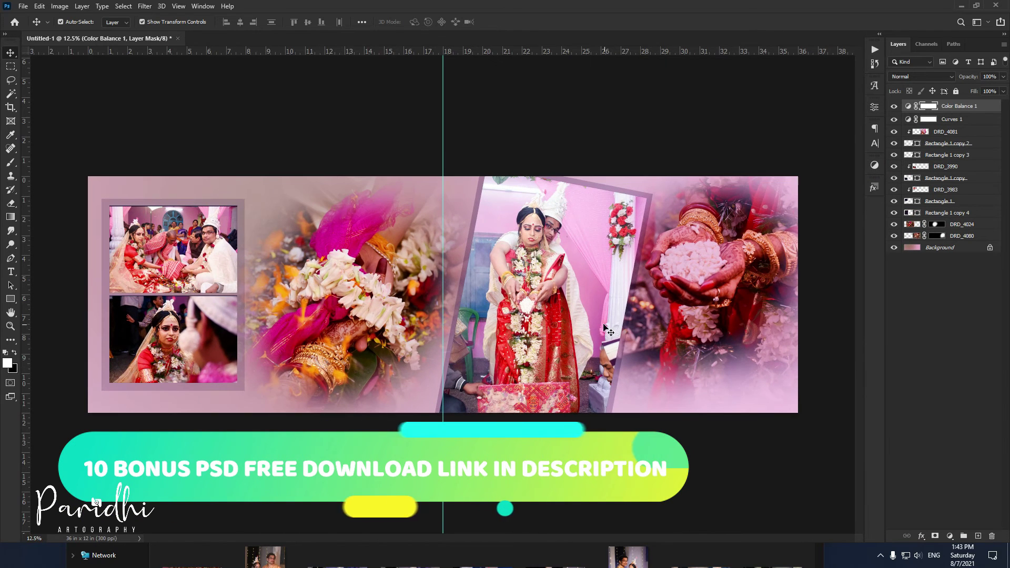
- Set the tilted frame layer Rectangle 1 copy 3 to 50% opacity
{"action": "left_click", "coordinate": [597, 186]}
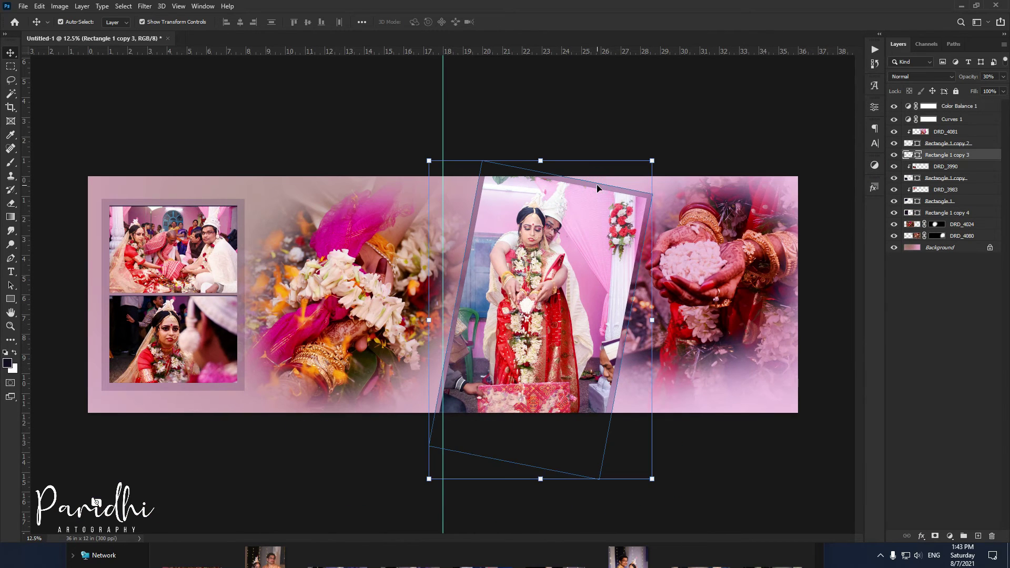
{"action": "key", "text": "8"}
{"action": "key", "text": "5"}
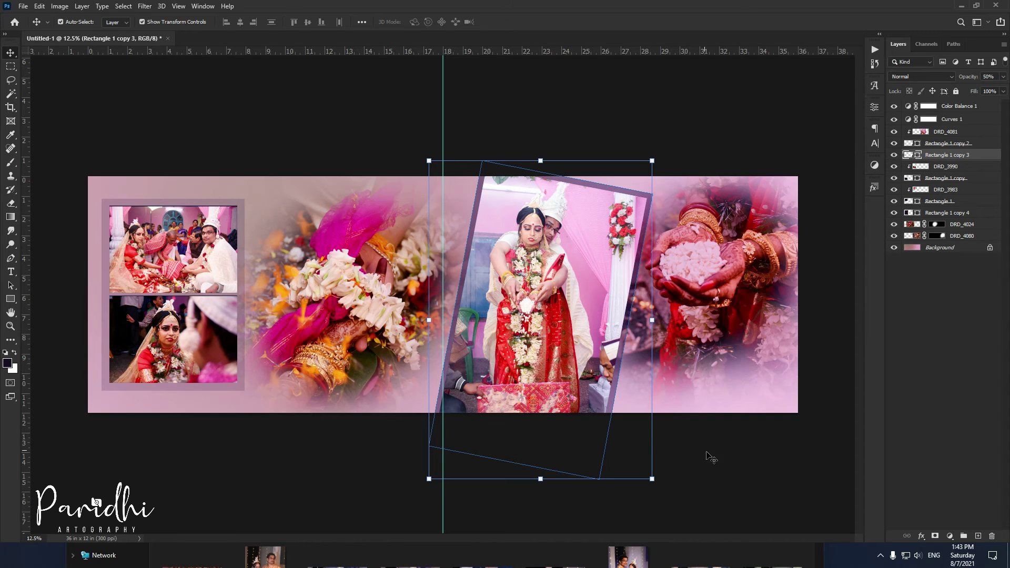
{"action": "left_click", "coordinate": [711, 457]}
{"action": "scroll", "coordinate": [503, 283], "scroll_direction": "up", "scroll_amount": 2}
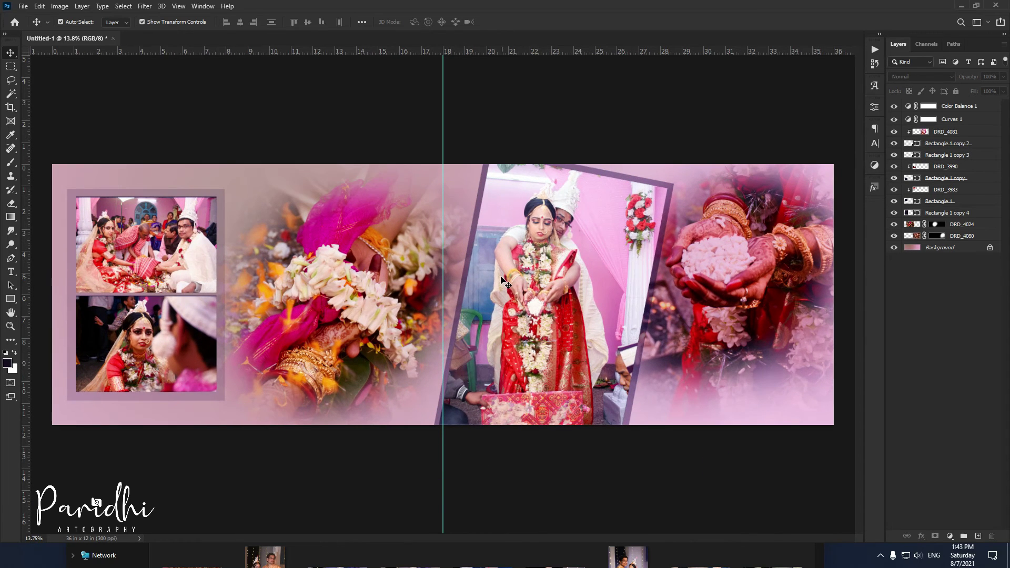
- Save the spread to the Desktop as 1.psd with maximum compatibility, then minimize Photoshop
{"action": "scroll", "coordinate": [500, 277], "scroll_direction": "down", "scroll_amount": 1}
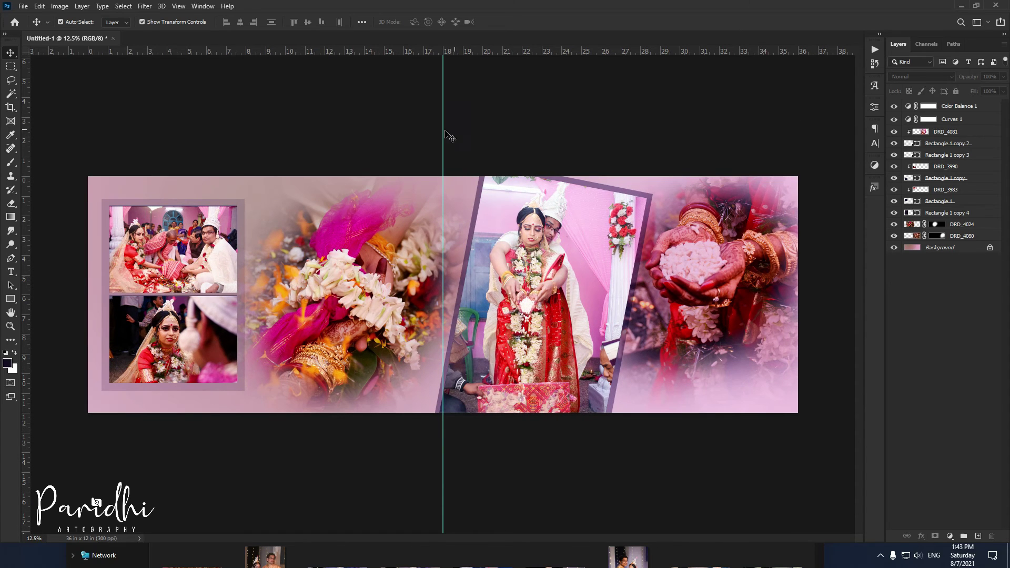
{"action": "left_click", "coordinate": [21, 7]}
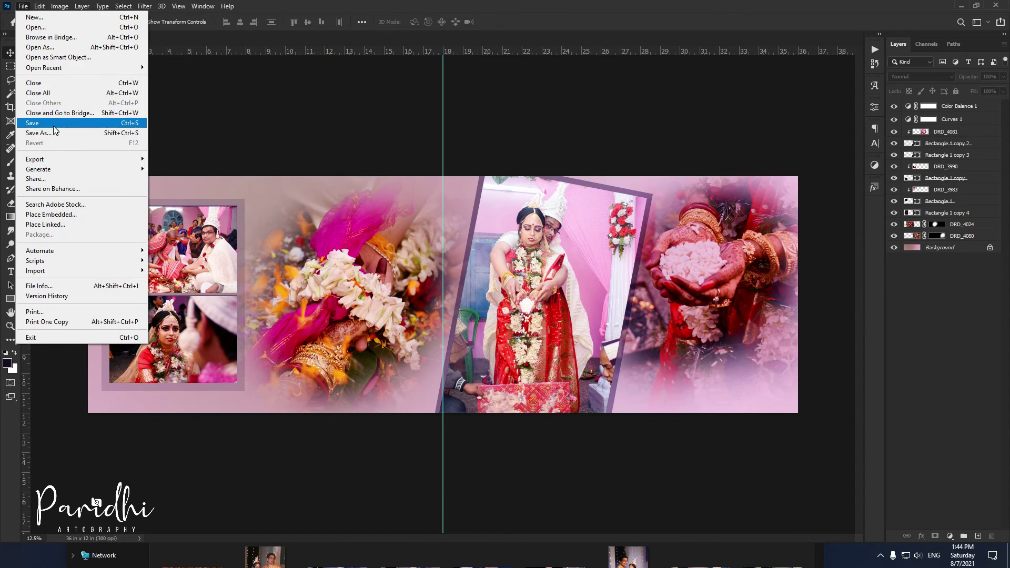
{"action": "left_click", "coordinate": [55, 121]}
{"action": "left_click", "coordinate": [45, 112]}
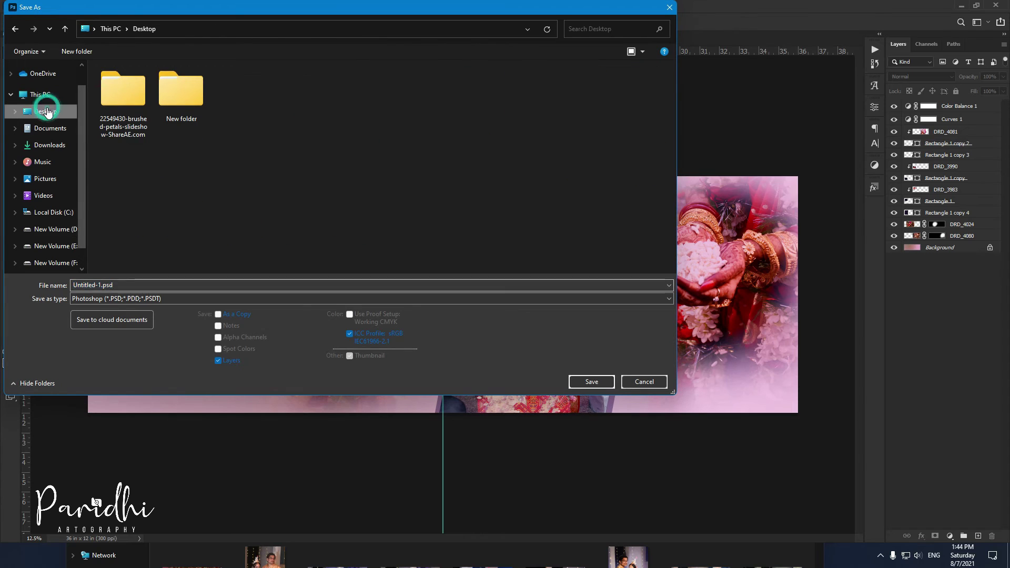
{"action": "left_click", "coordinate": [122, 283]}
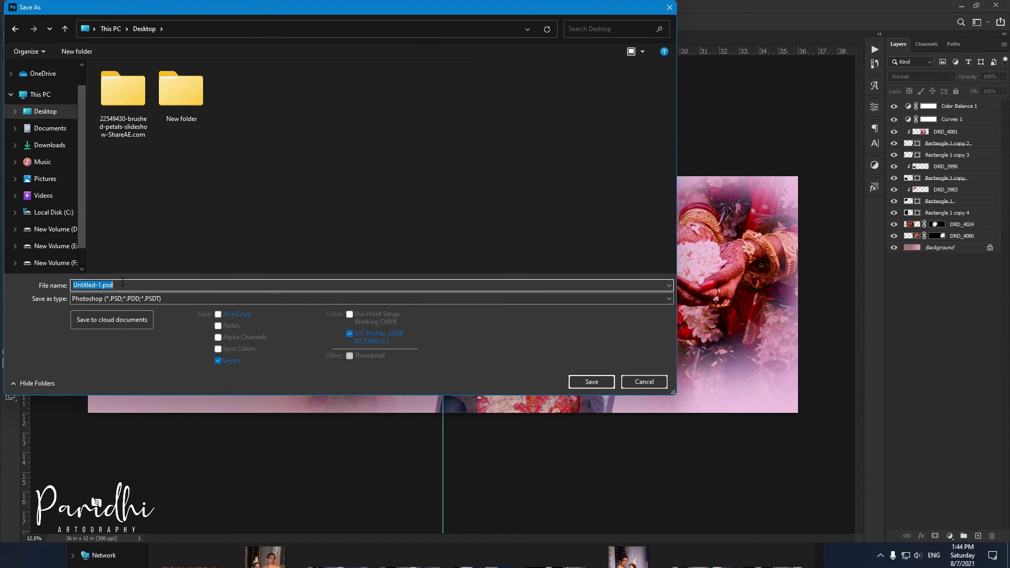
{"action": "type", "text": "1"}
{"action": "left_click", "coordinate": [590, 383]}
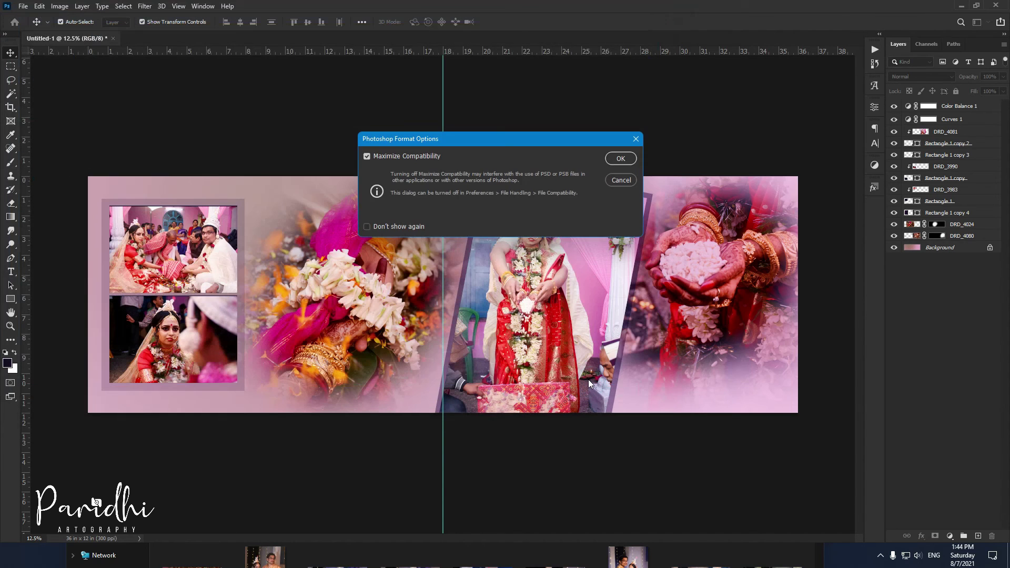
{"action": "left_click", "coordinate": [614, 159]}
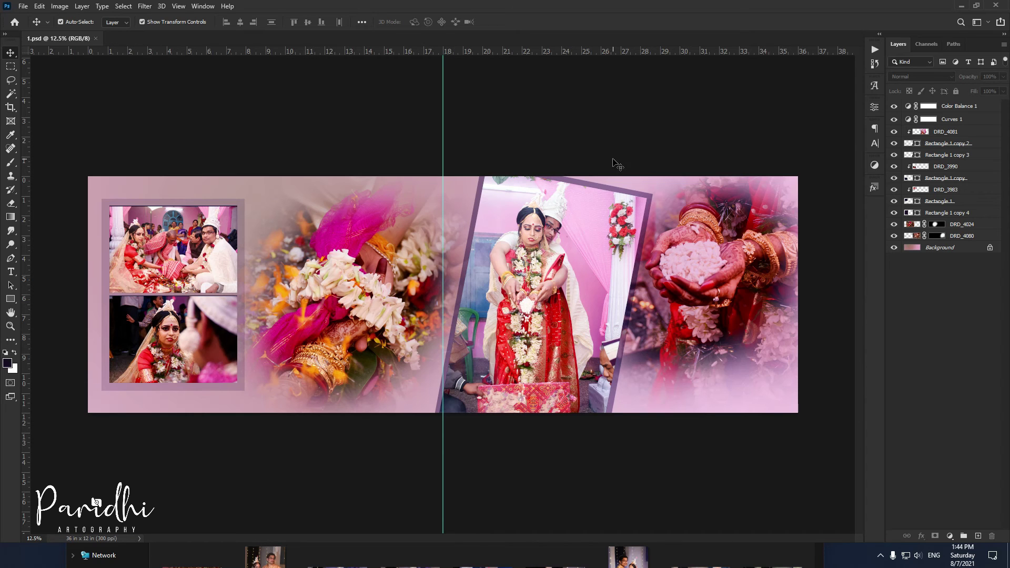
{"action": "left_click", "coordinate": [962, 7]}
- Minimize the file browser and view the 12x36 Wedding Album Templates archive's properties (47.8 MB)
{"action": "left_click", "coordinate": [771, 257]}
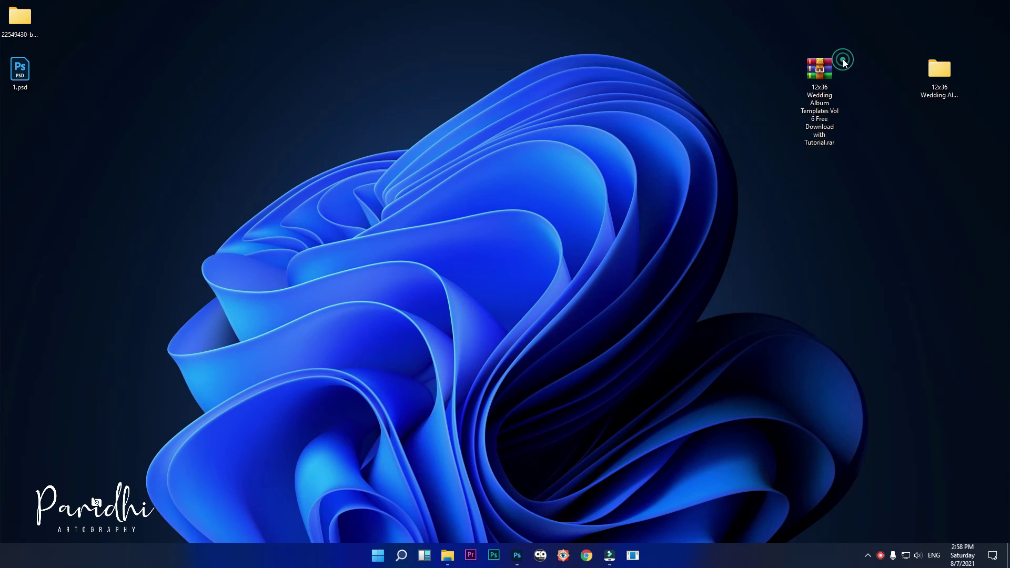
{"action": "left_click", "coordinate": [938, 71]}
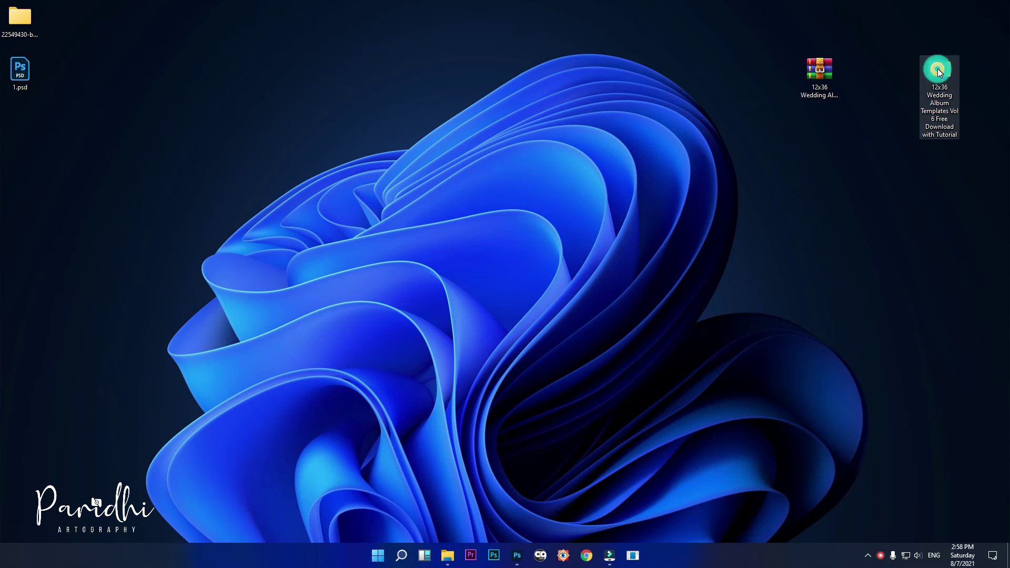
{"action": "double_click", "coordinate": [938, 71]}
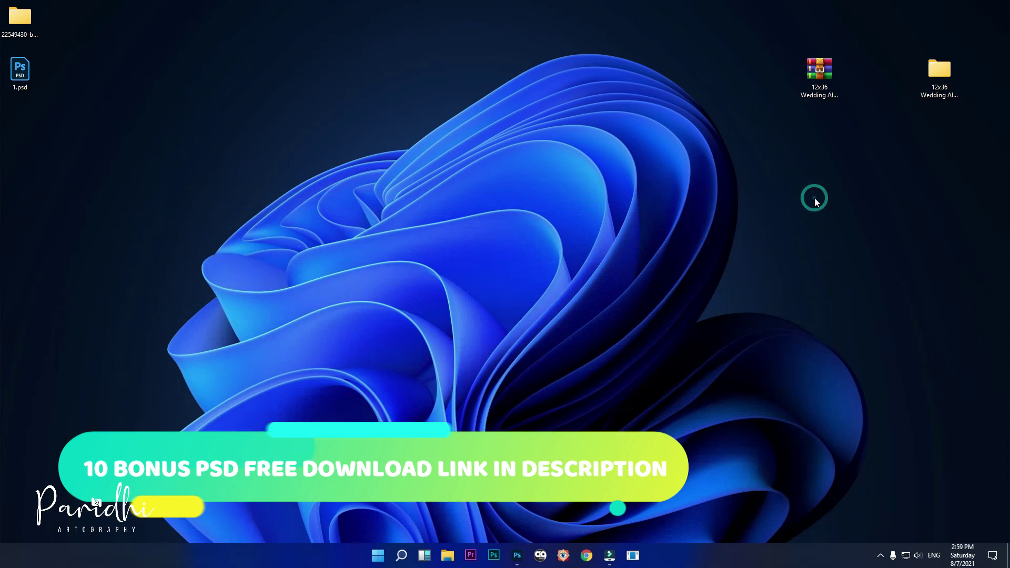
{"action": "right_click", "coordinate": [819, 73]}
{"action": "left_click", "coordinate": [758, 440]}
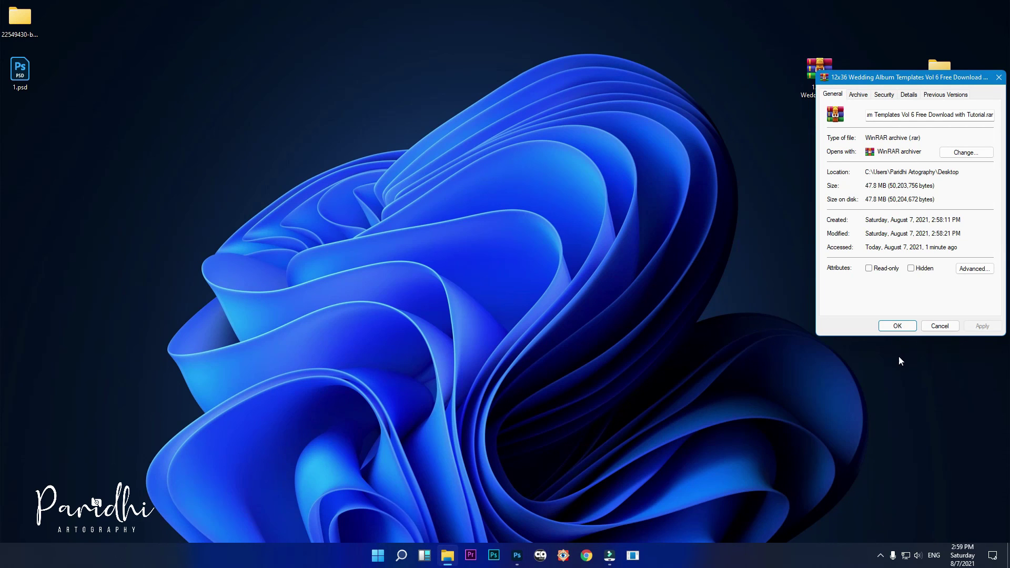